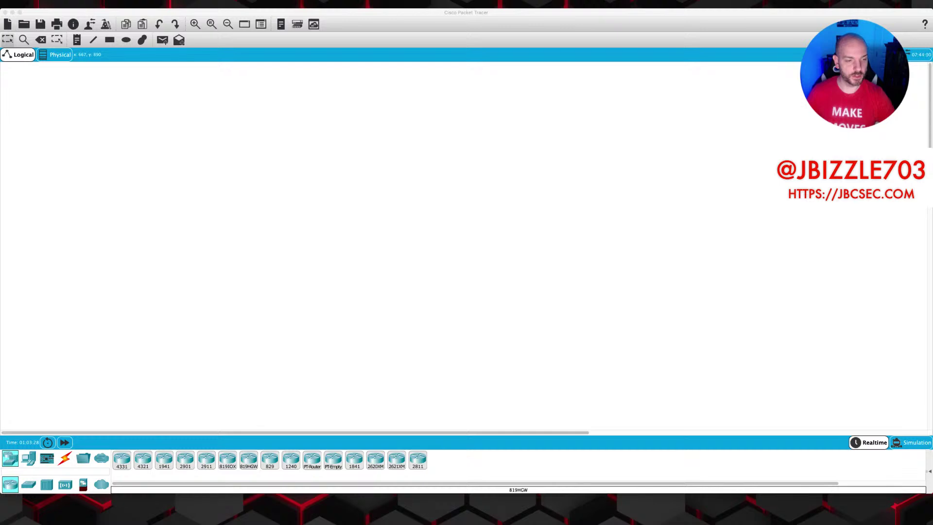
Place a PC and a 2811 router side by side on the canvas.
left_click(28, 458)
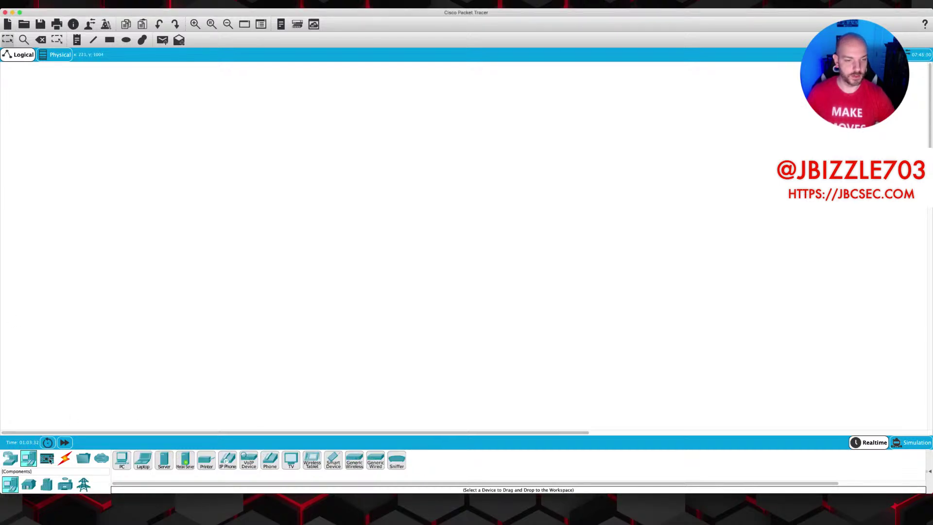
left_click_drag(122, 459, 254, 229)
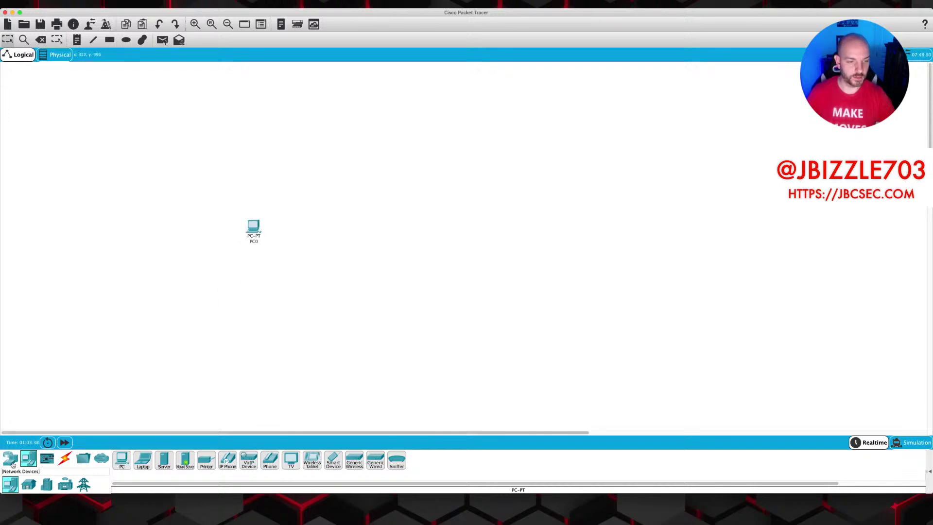
left_click(10, 458)
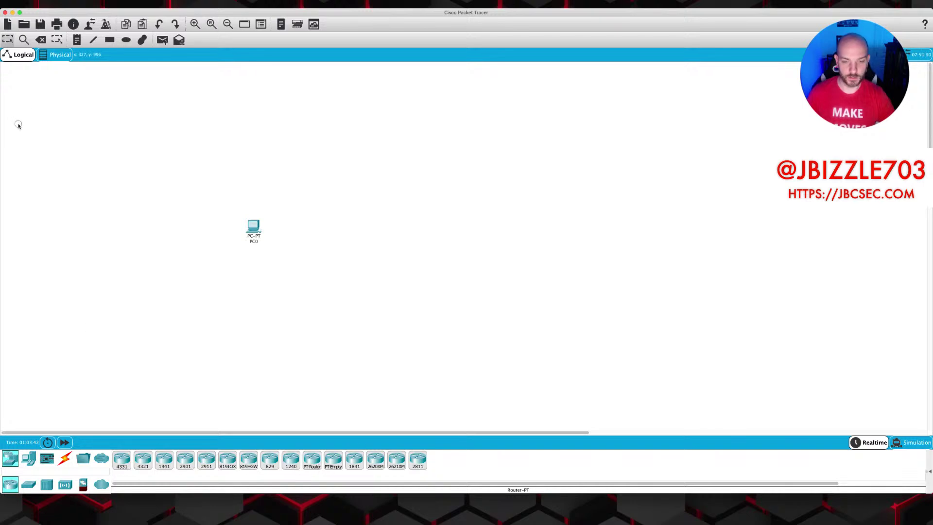
left_click(418, 459)
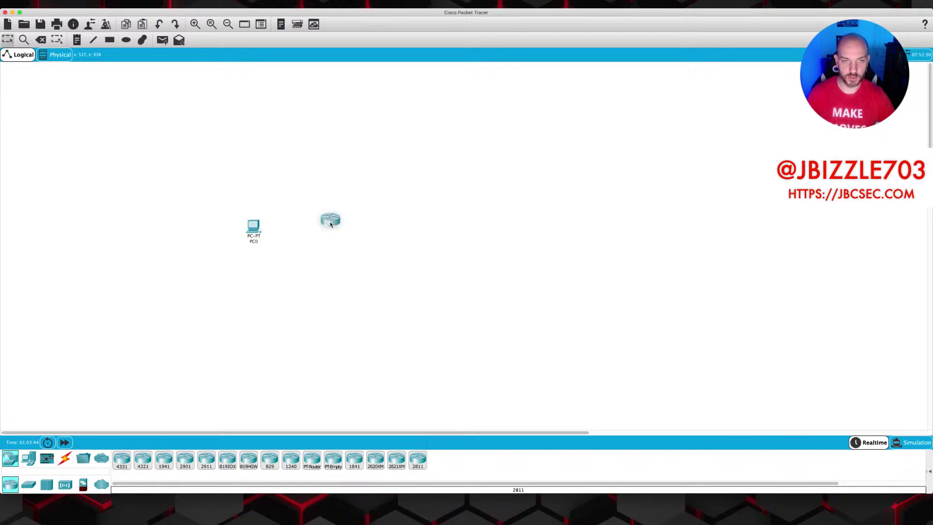
left_click(529, 228)
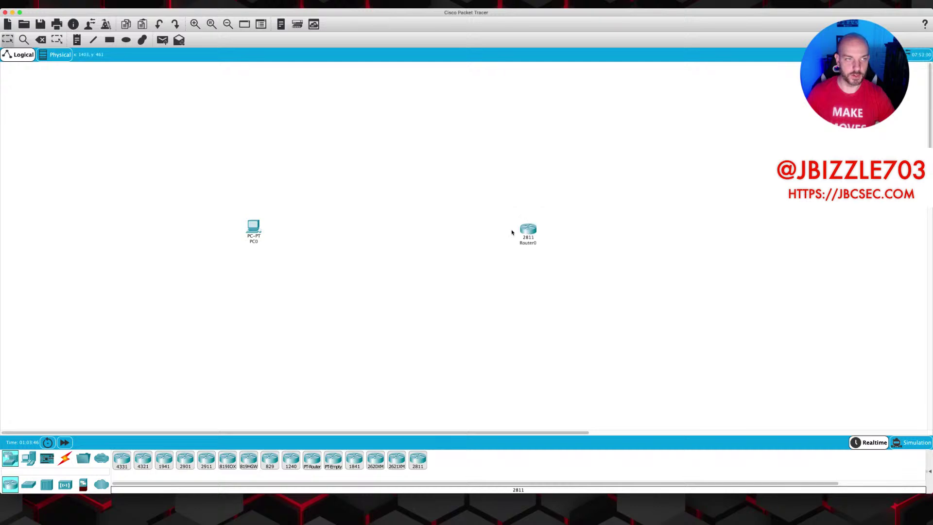
left_click_drag(257, 232, 368, 235)
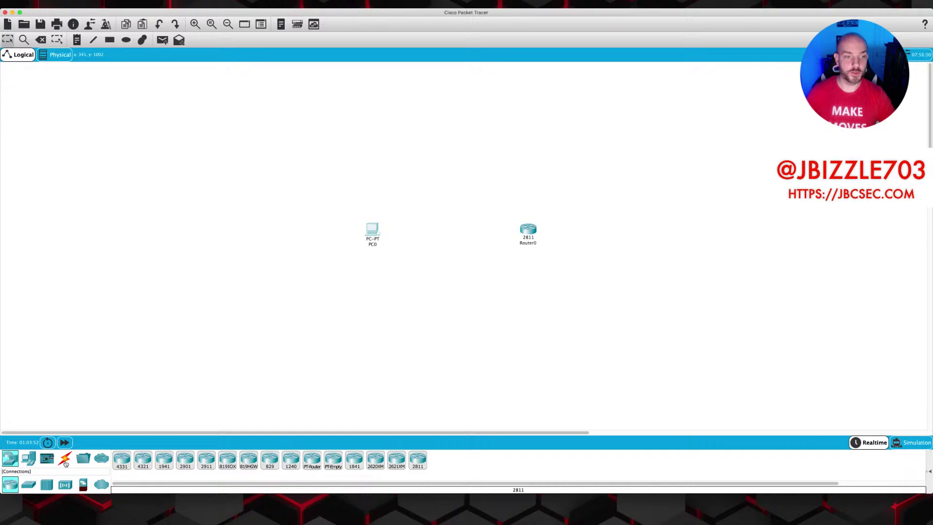
Connect PC0 to Router0's FastEthernet0/0 with a copper straight-through cable.
left_click(65, 460)
left_click(165, 462)
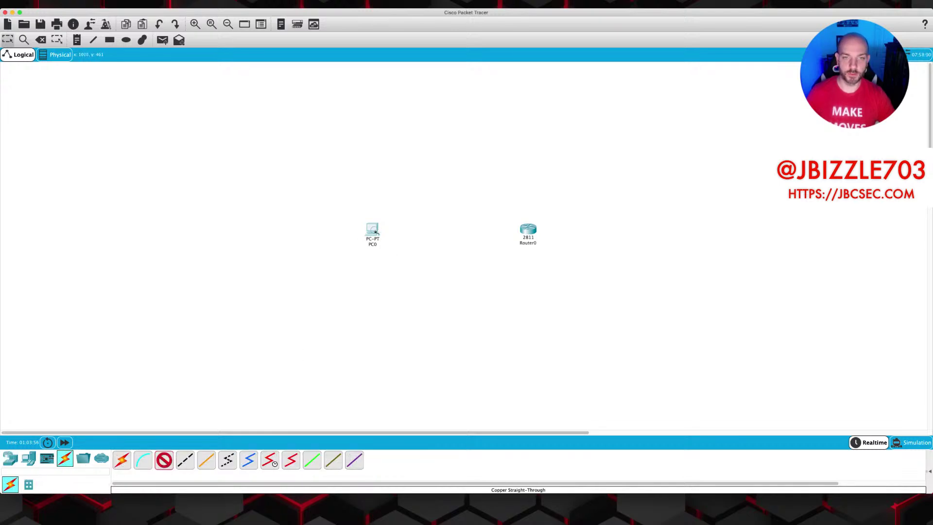
left_click(375, 233)
left_click(396, 257)
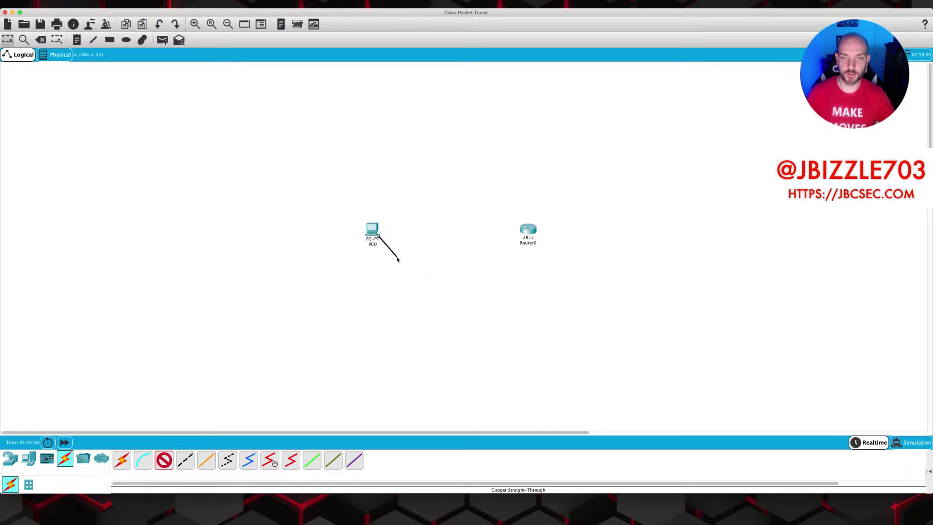
left_click(528, 229)
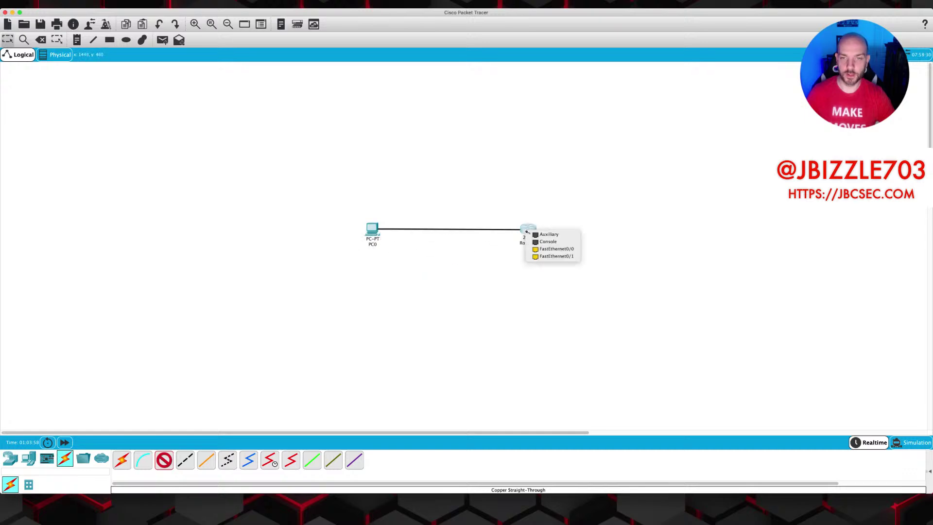
left_click(554, 249)
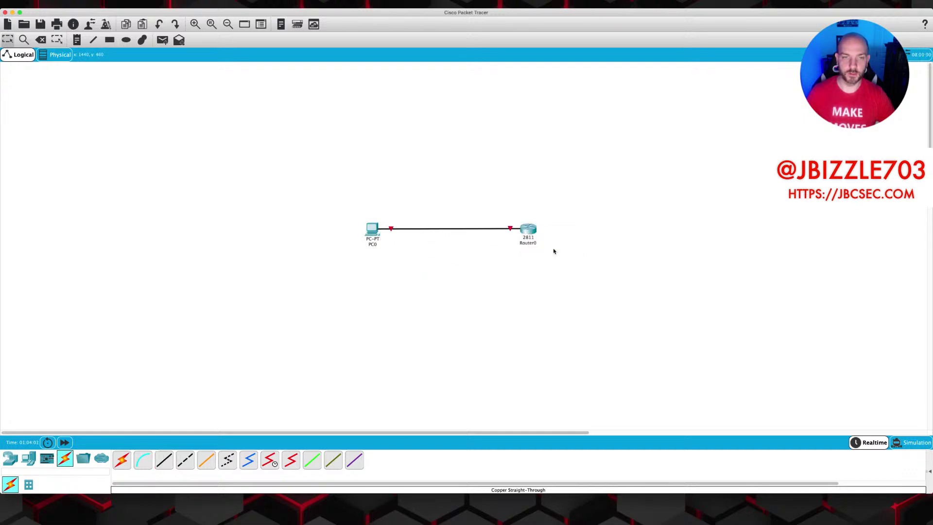
Set PC0's static IP to 192.168.1.1 with mask 255.255.255.0, then close its window.
left_click(372, 229)
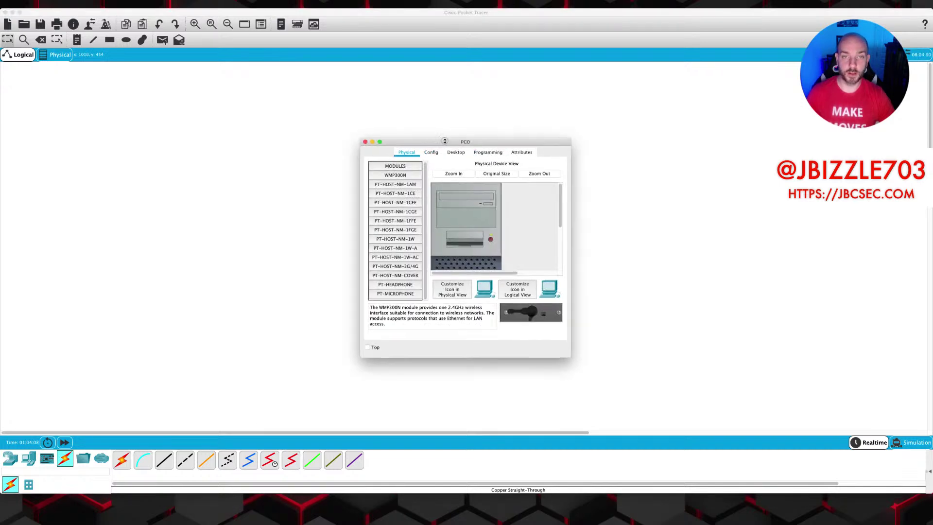
left_click_drag(447, 141, 318, 109)
left_click_drag(442, 325, 683, 398)
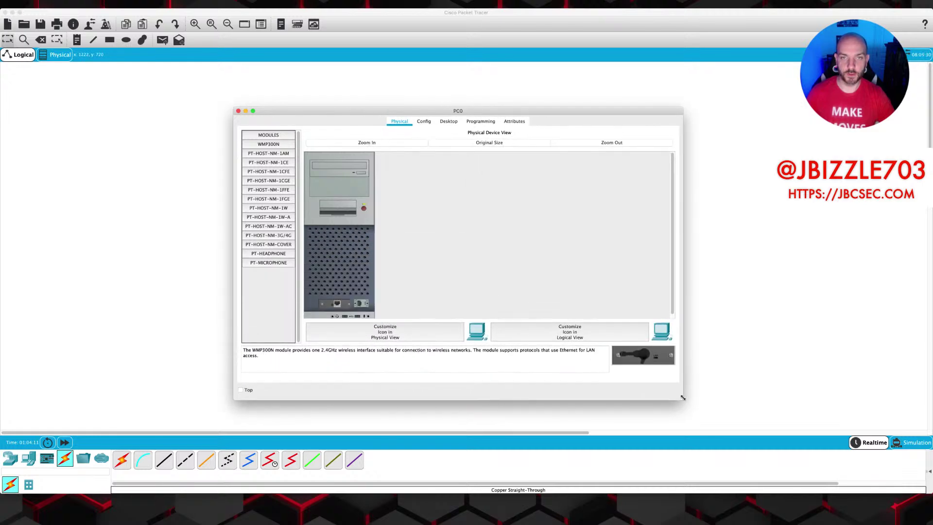
left_click(449, 121)
left_click(277, 147)
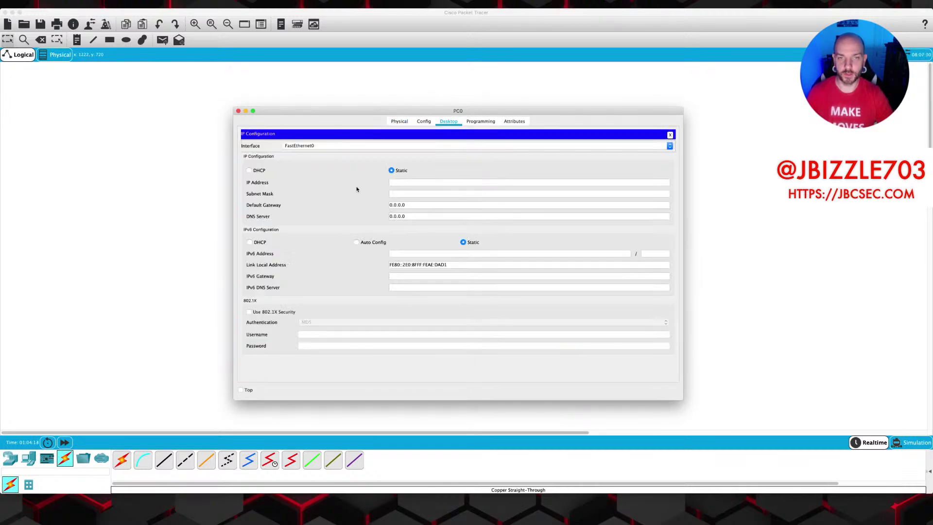
left_click(413, 182)
type("192.168.1.1")
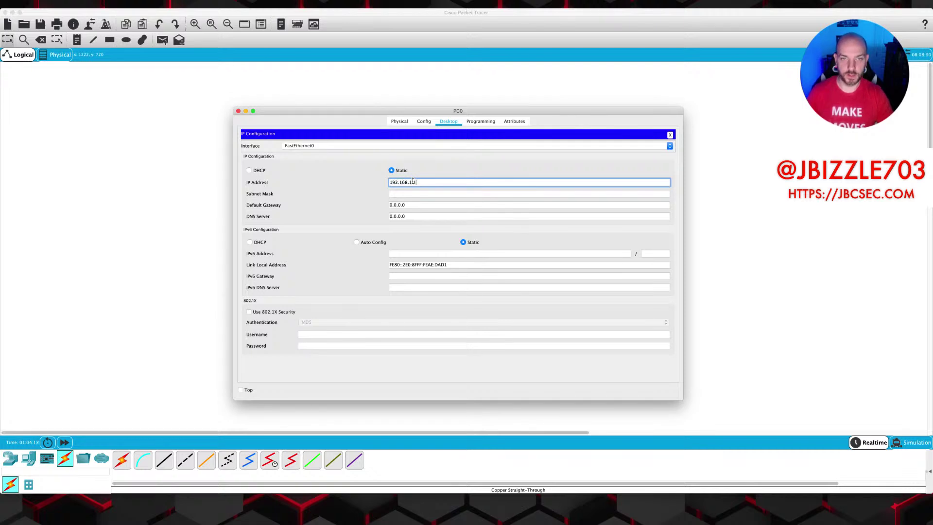
left_click(422, 193)
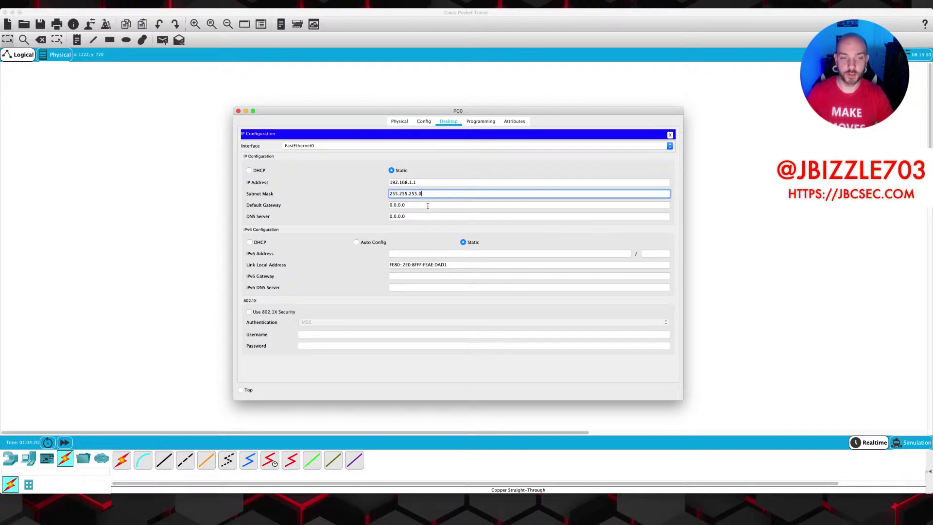
left_click(239, 112)
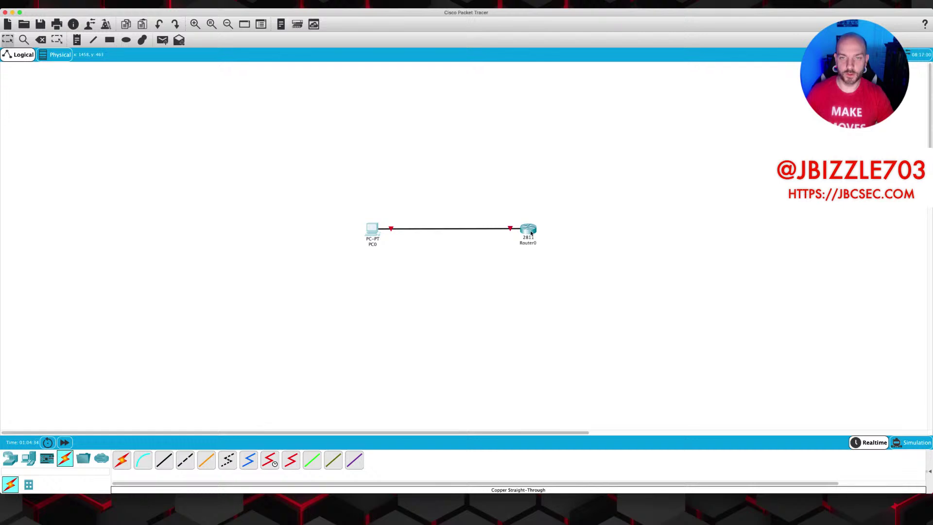
Open Router0's CLI, skip the initial setup dialog and enter global configuration mode.
left_click(531, 233)
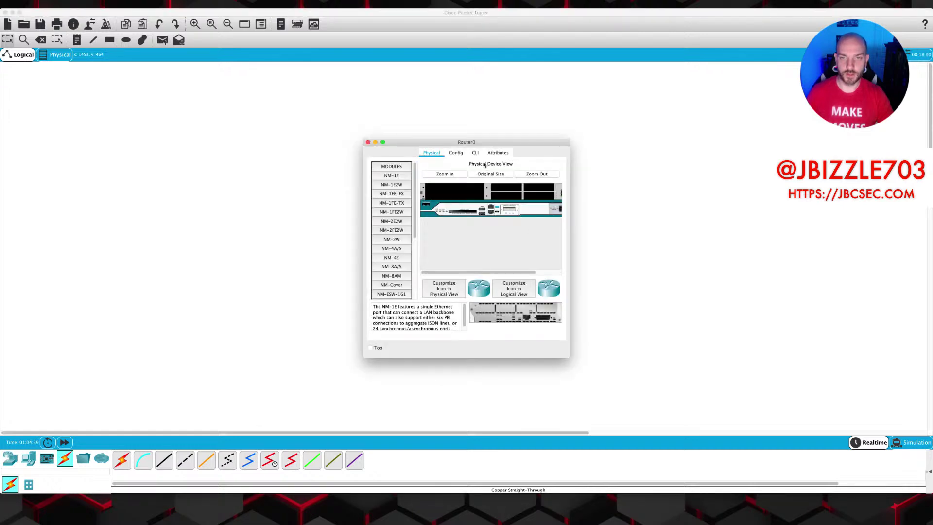
left_click_drag(454, 144, 391, 118)
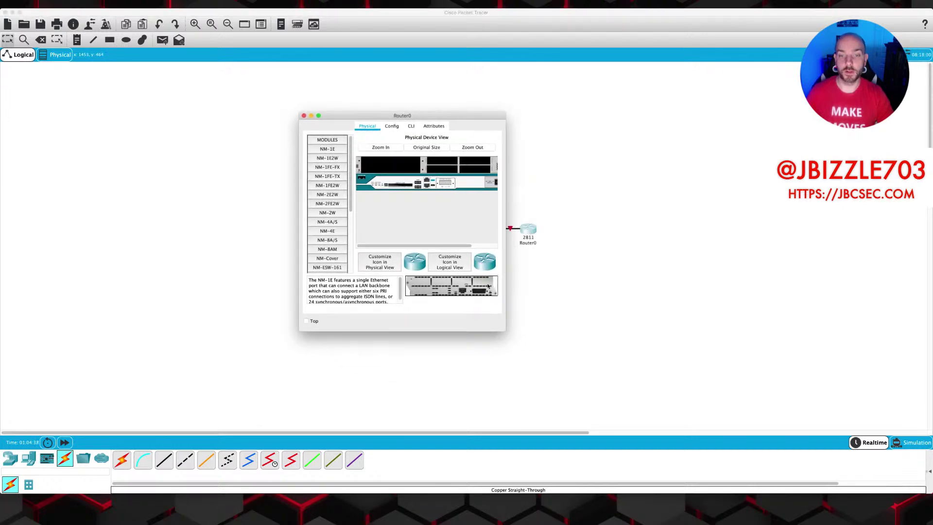
left_click_drag(508, 336, 756, 413)
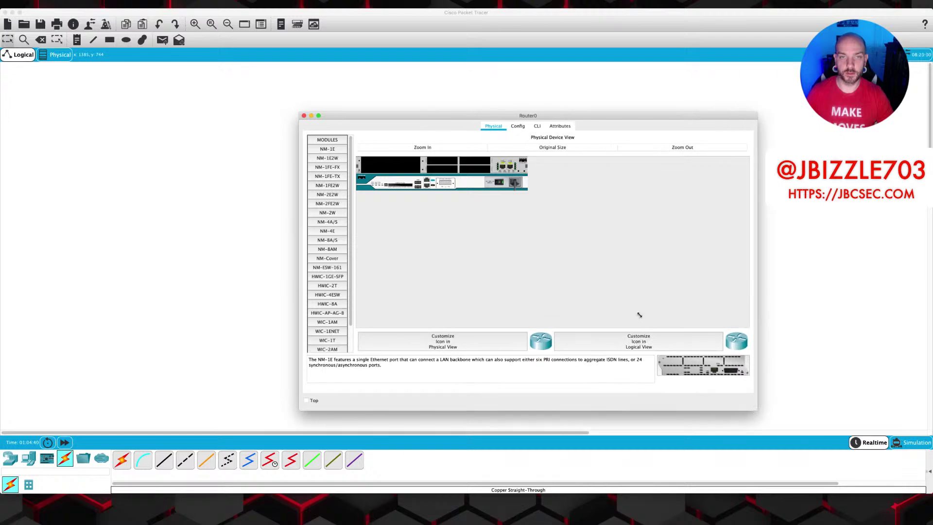
left_click_drag(413, 115, 333, 106)
left_click(457, 116)
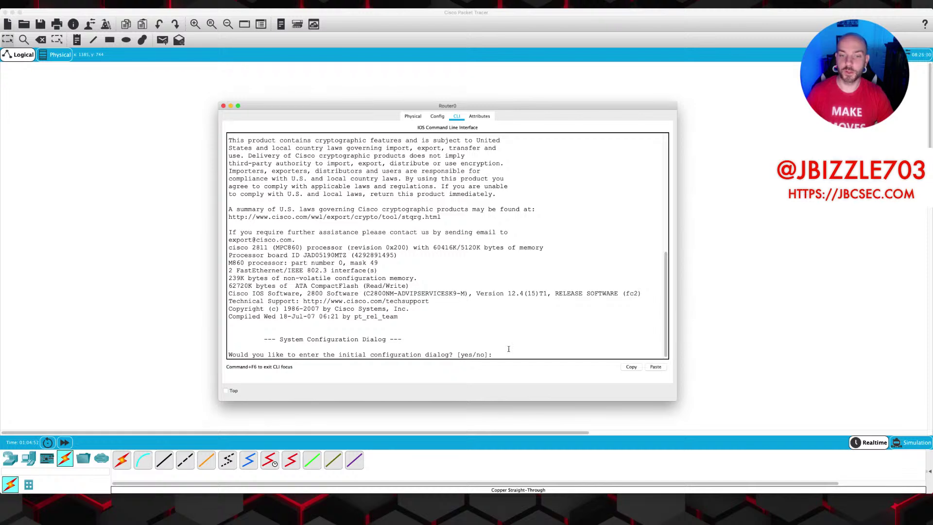
type("no")
key("Return")
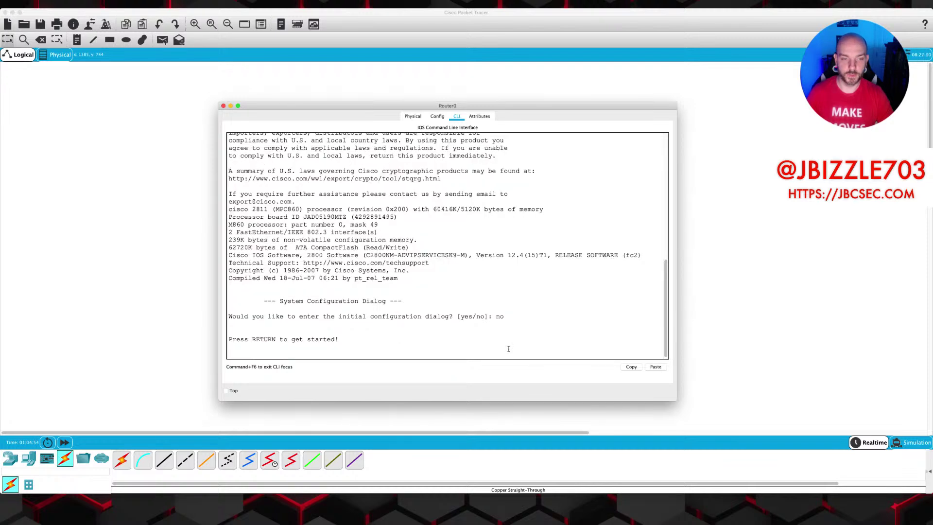
key("Return")
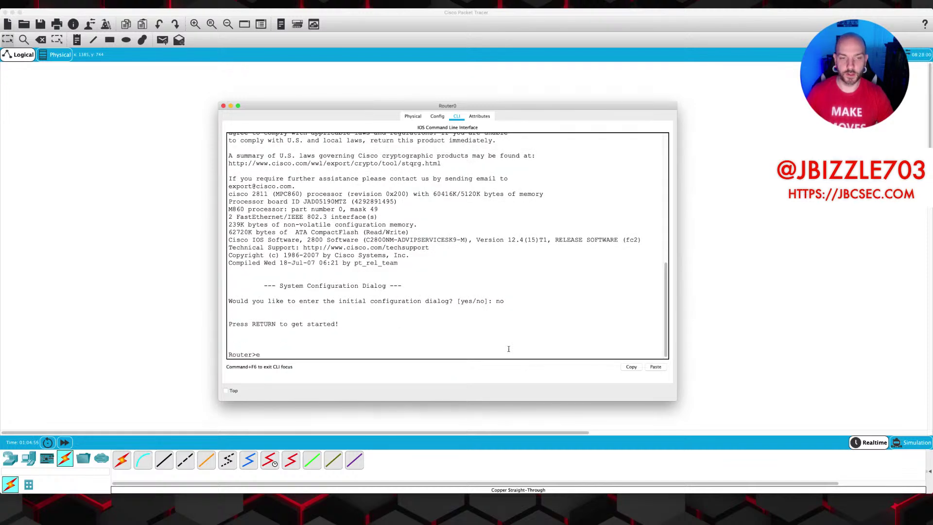
type("n")
key("Return")
type("conf")
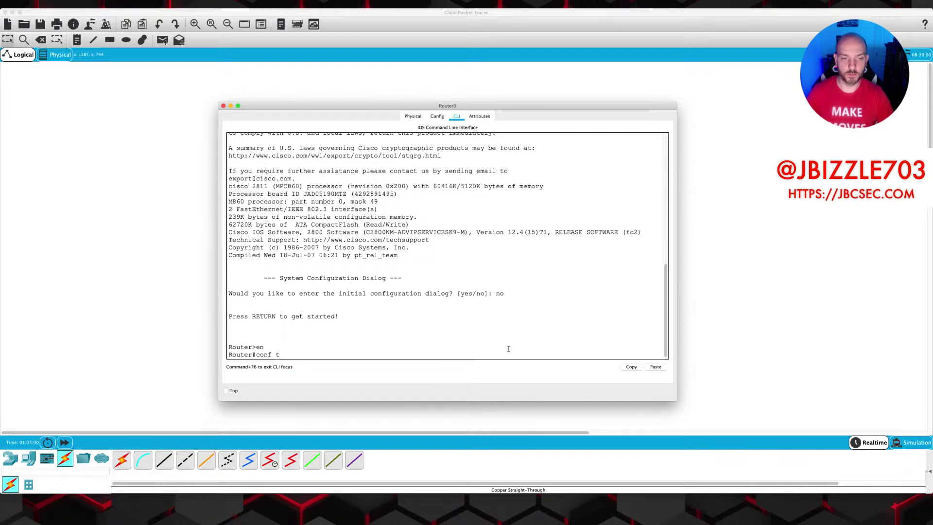
type(" t")
key("Return")
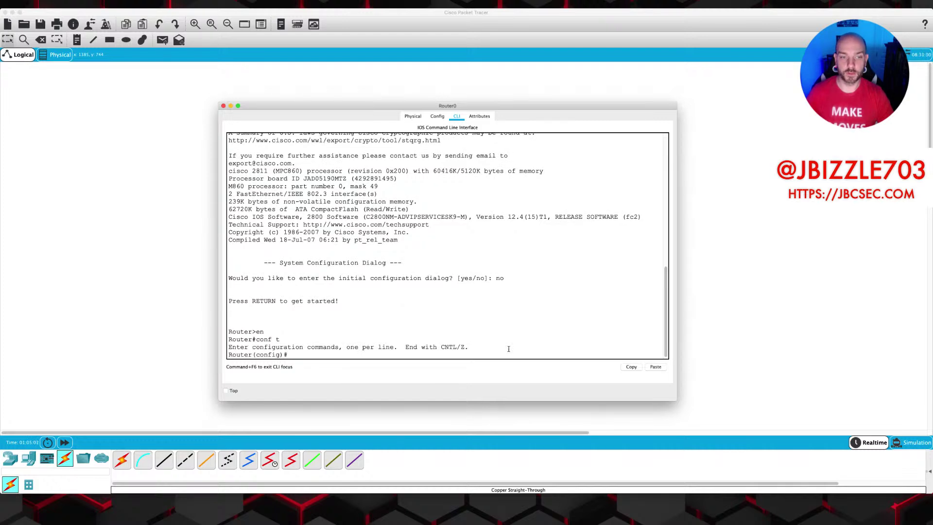
Give FastEthernet0/0 address 192.168.1.2 255.255.255.0 and enable it with no shut.
type("int")
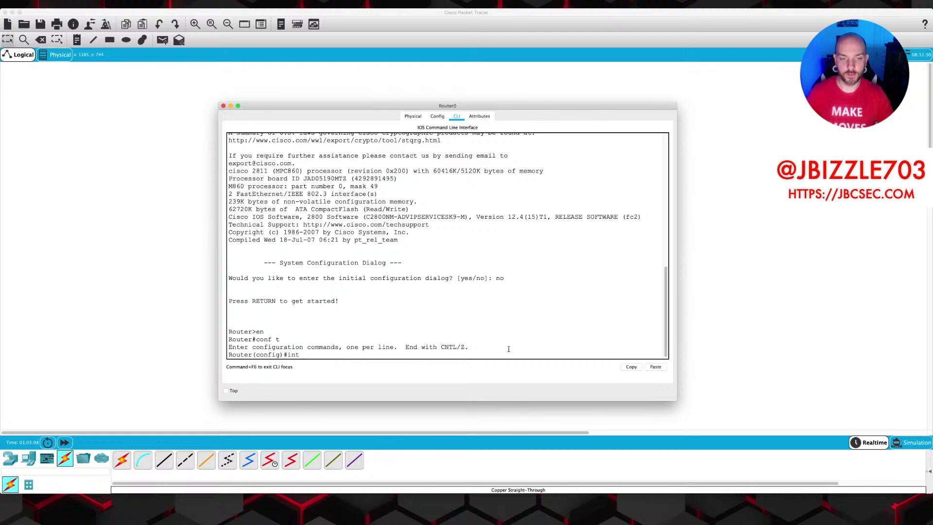
type(" fa")
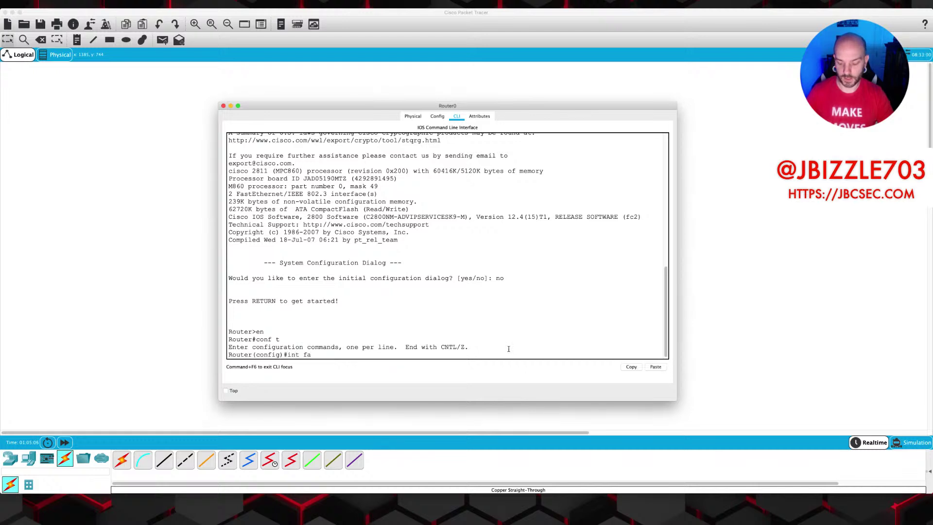
type("0/0")
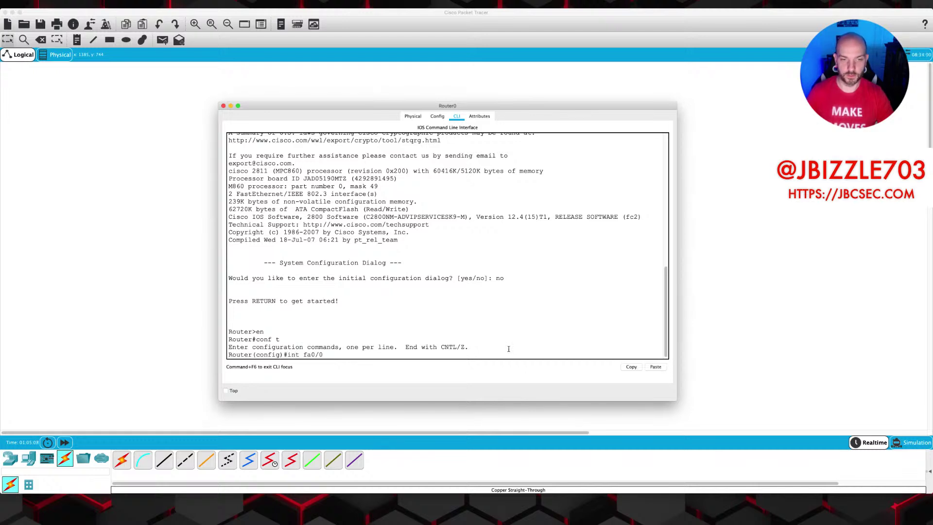
key("Return")
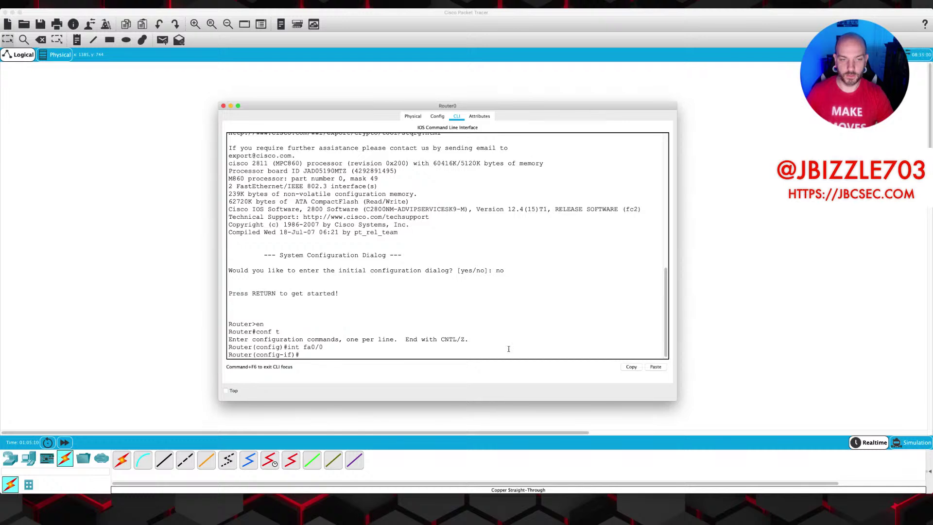
type("ip add")
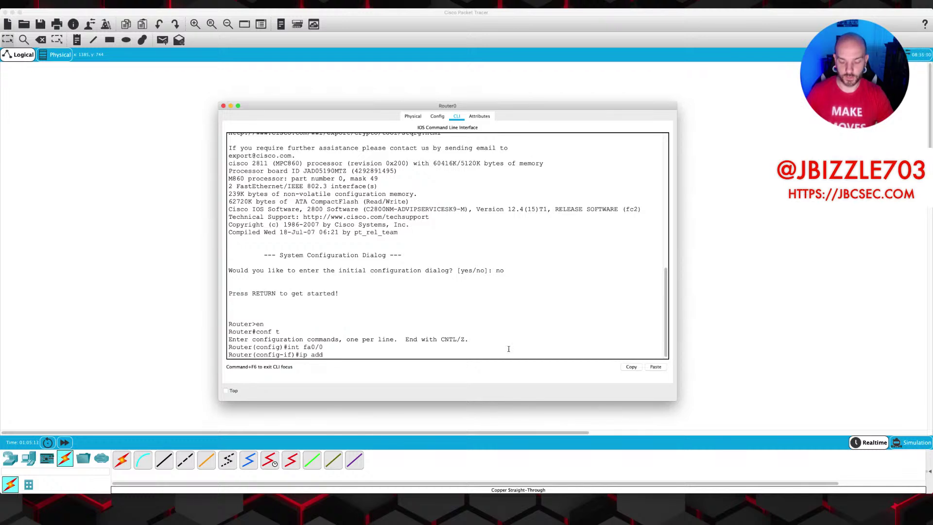
type(" 192.168.1.")
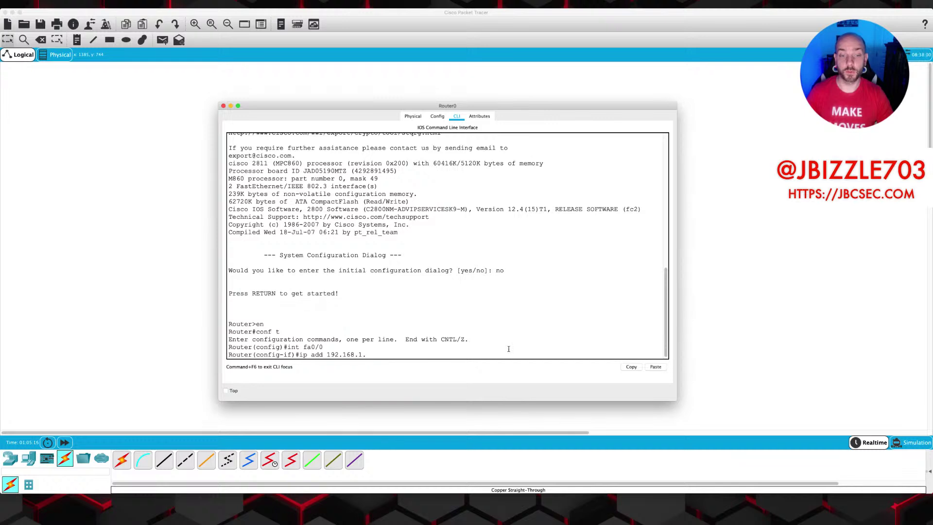
type("2 255.255.255.0")
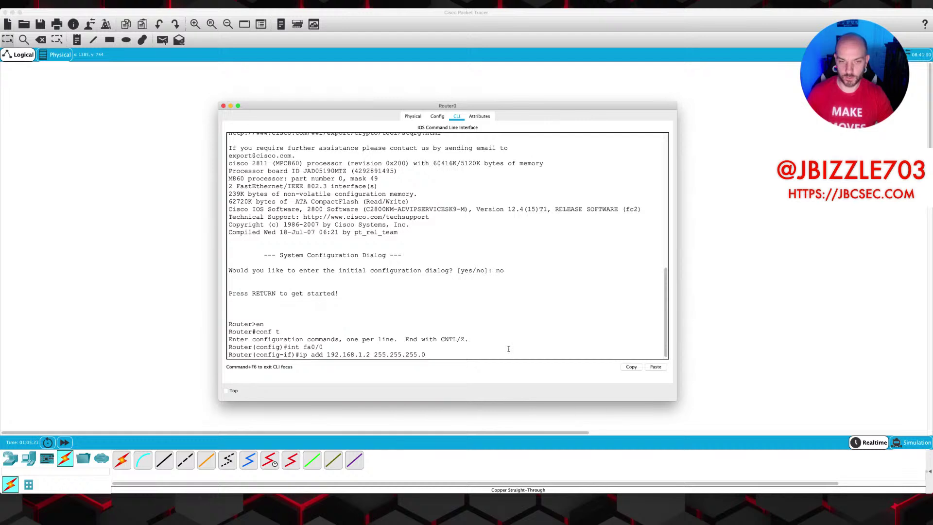
key("Return")
type("no")
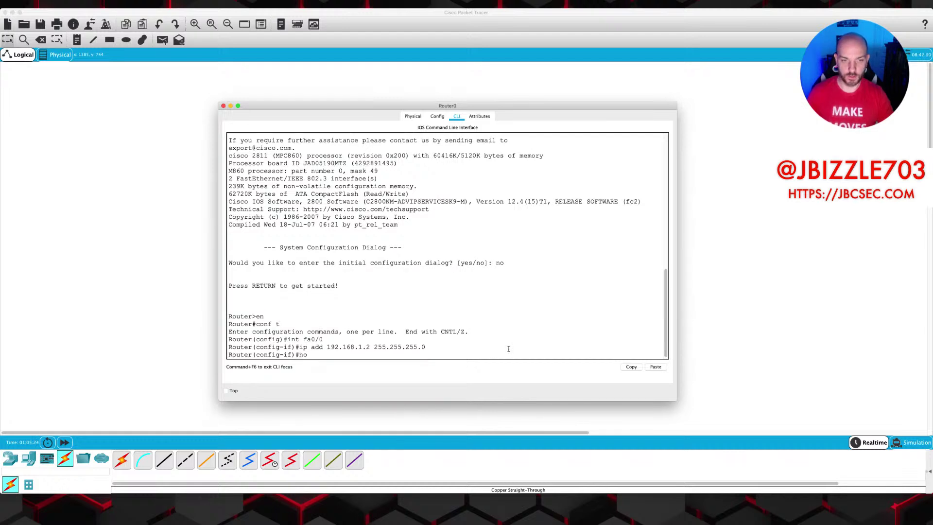
type(" shut")
key("Return")
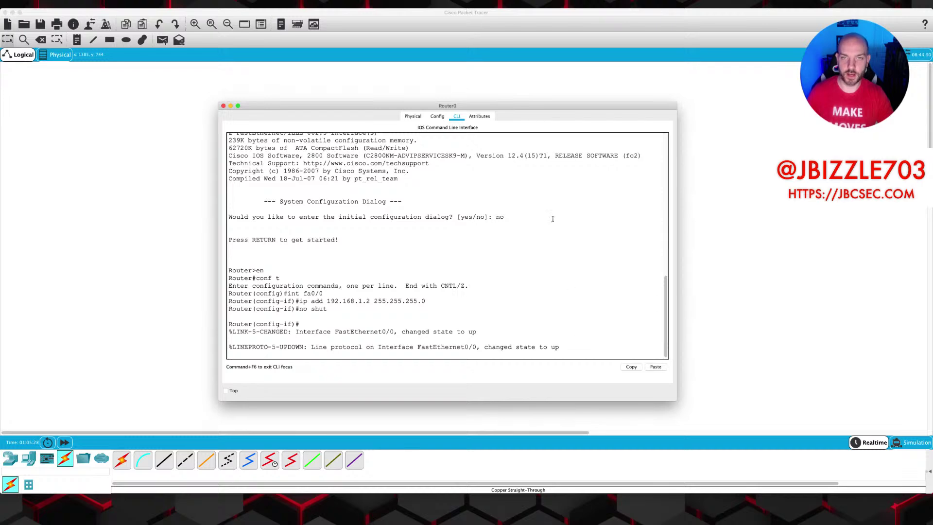
Ping PC0 at 192.168.1.1 from the interface prompt, then exit to global configuration.
left_click_drag(503, 106, 541, 282)
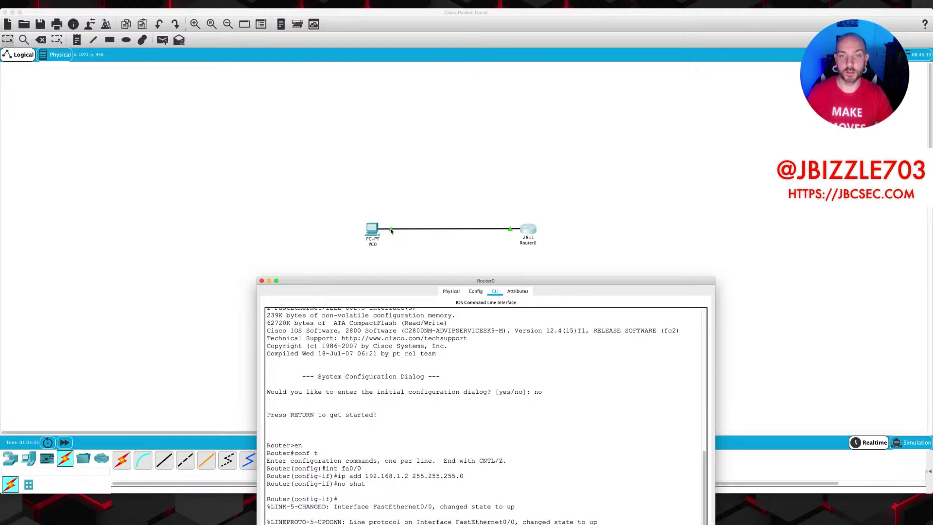
left_click_drag(418, 282, 429, 99)
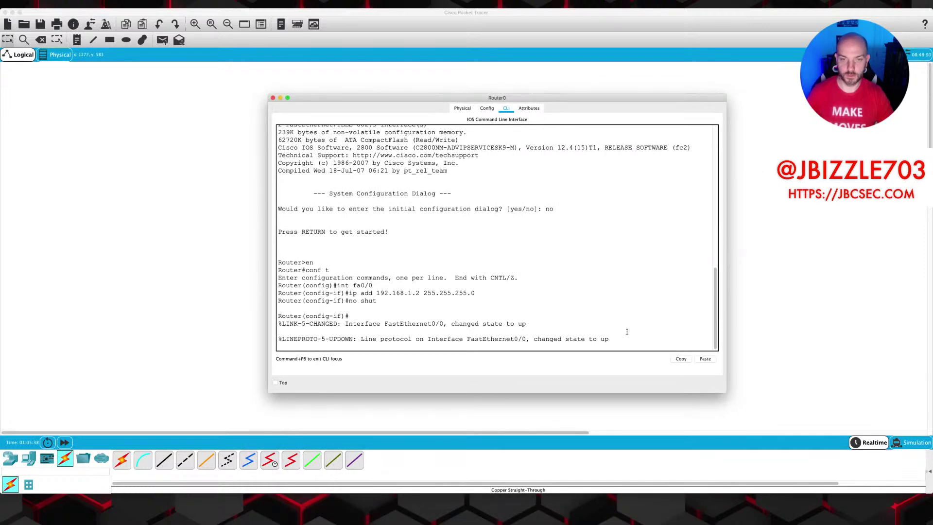
key("Return")
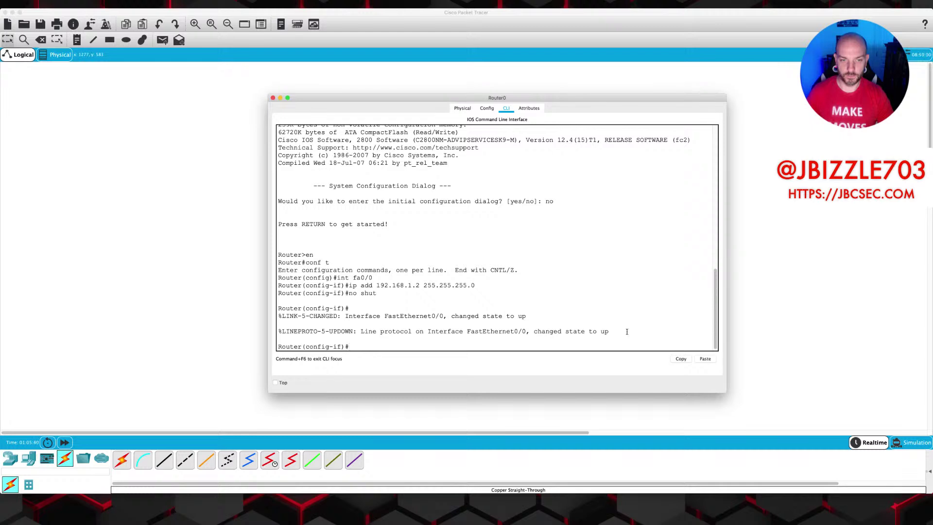
type("do ping 192.168.1.")
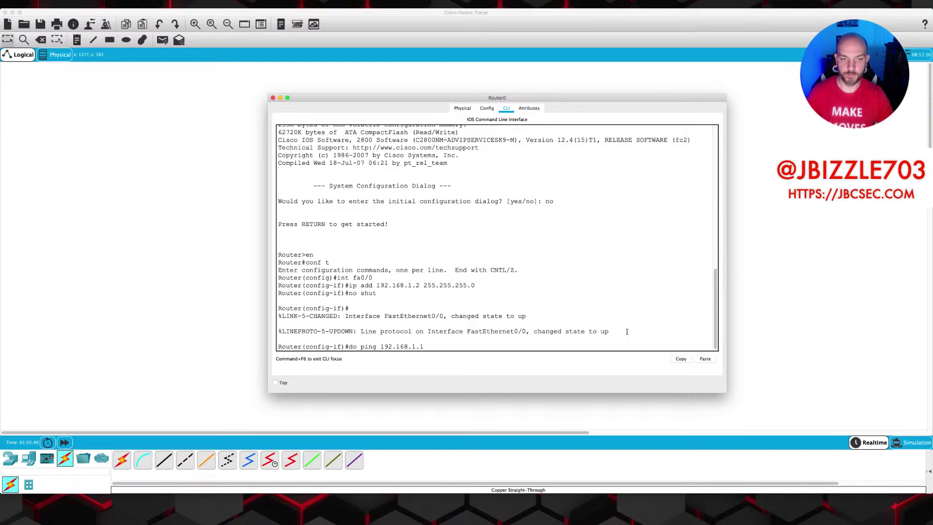
type("1")
key("Return")
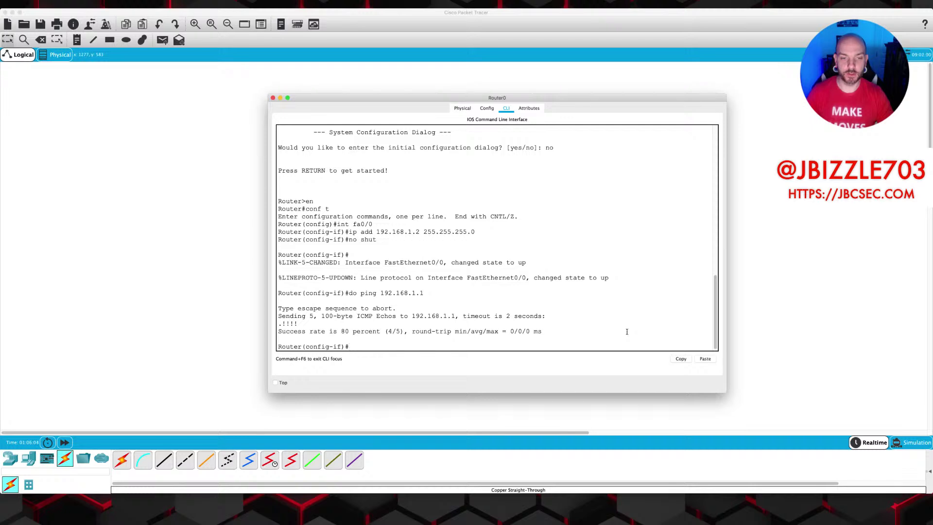
type("it")
key("Return")
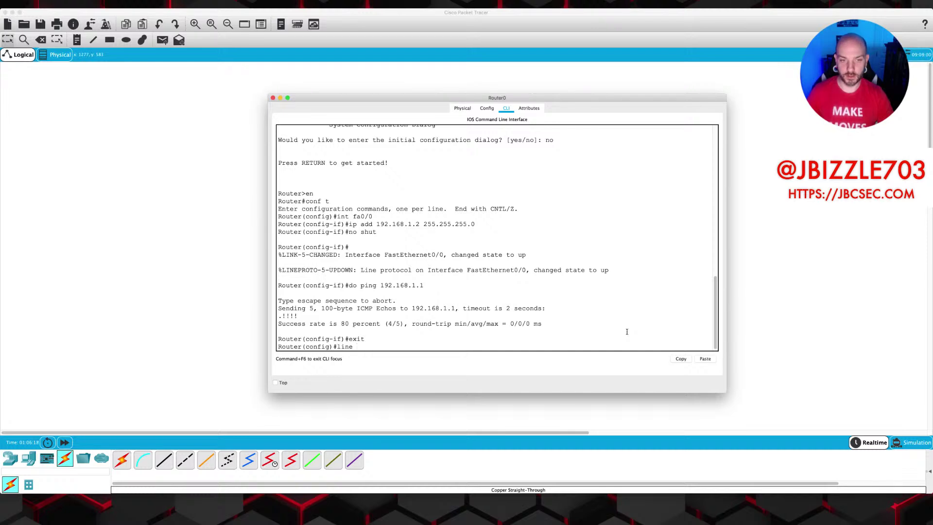
Enter configuration for vty lines 0 to 15, correcting the mistyped line range.
type("vt")
type("y 015")
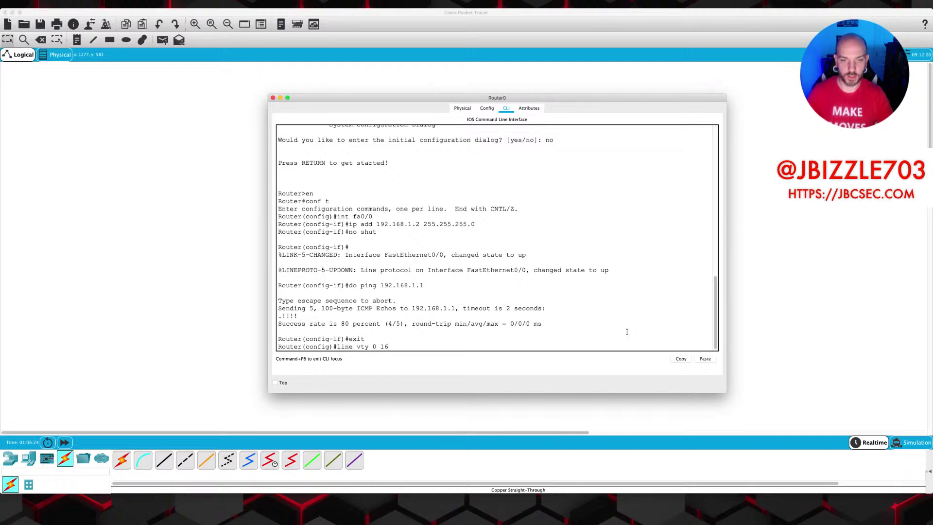
key("Return")
key("Up")
key("BackSpace")
key("BackSpace")
type("?")
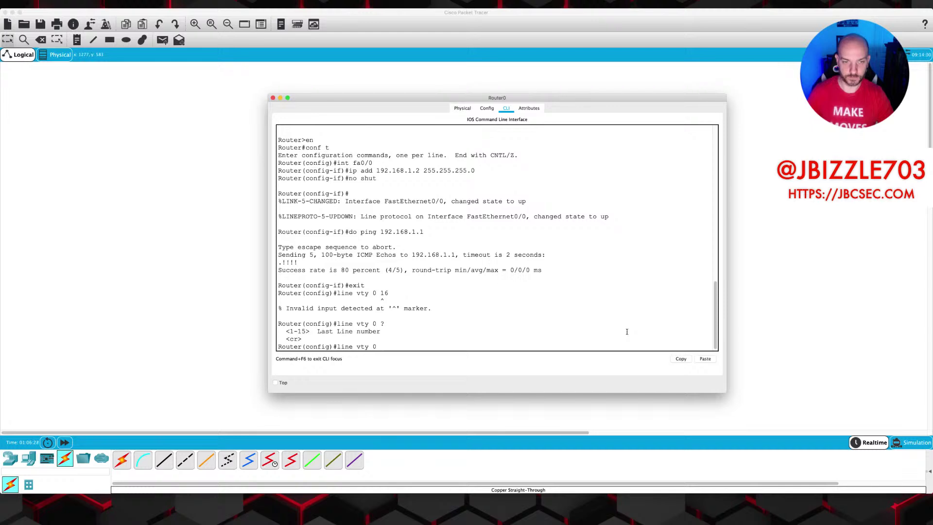
type("15")
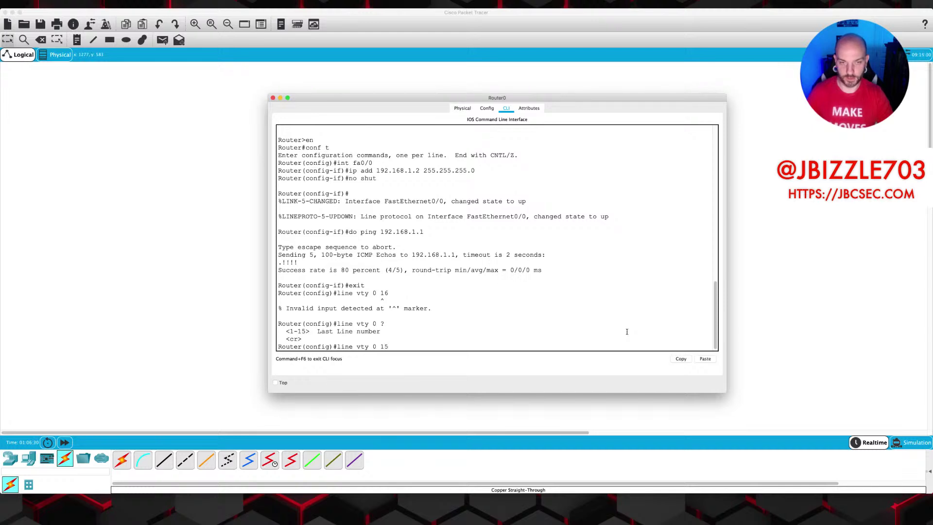
key("Return")
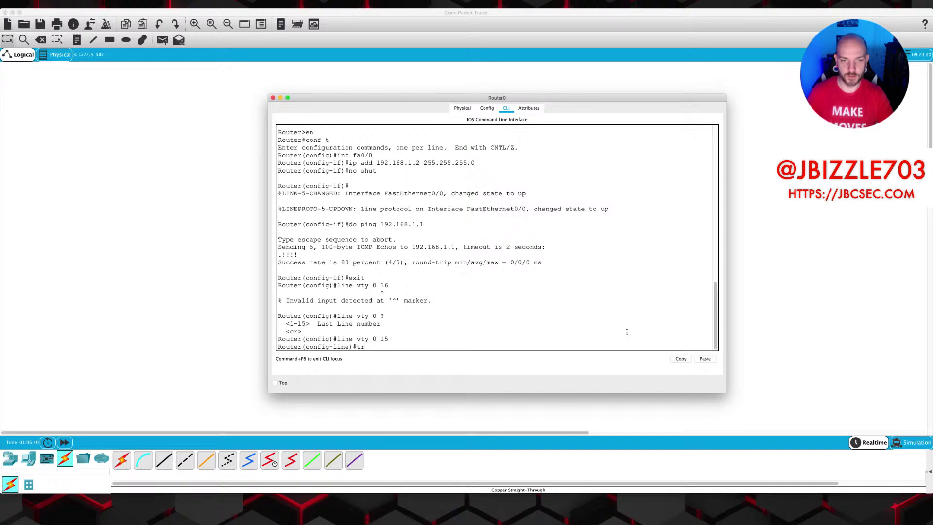
Restrict the vty lines to telnet with transport input telnet.
key("Tab")
type("in")
key("Tab")
type("te")
key("BackSpace")
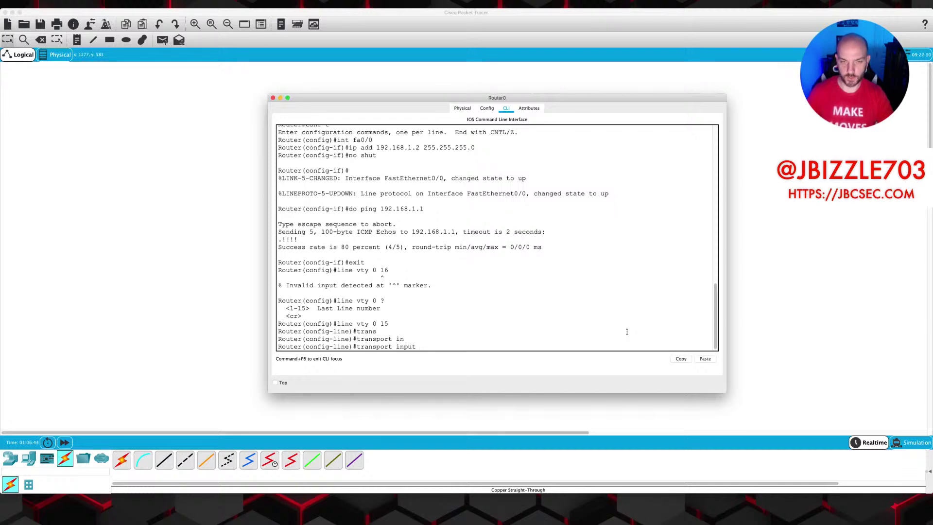
type("?")
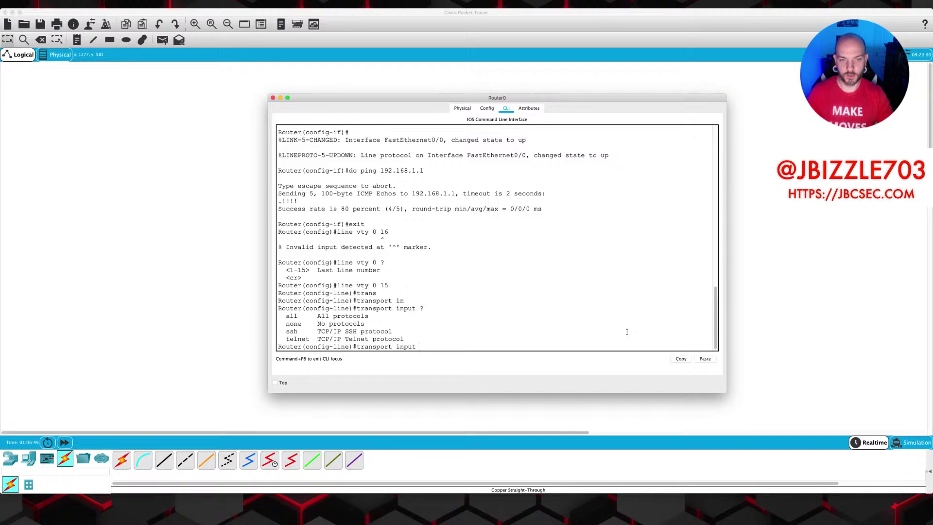
type("telnet")
key("Return")
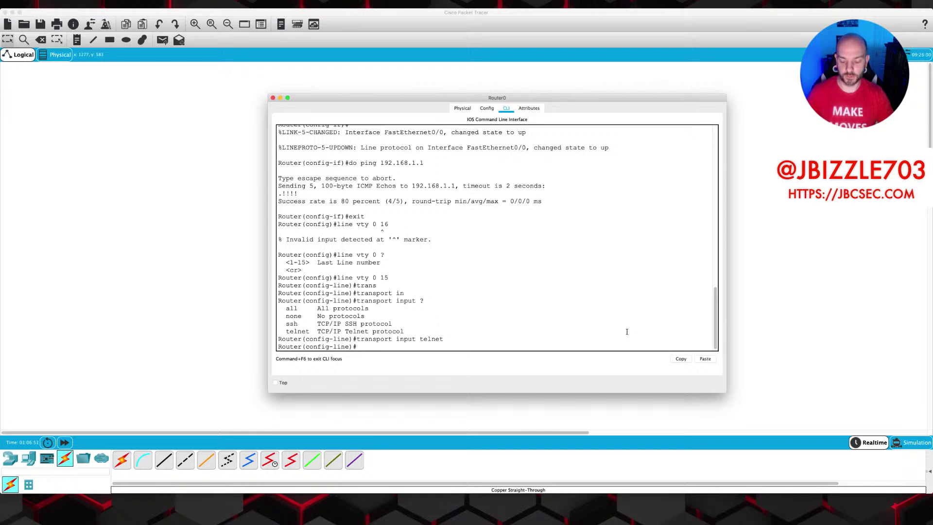
Set a login password on the vty lines and end configuration mode.
type("pass")
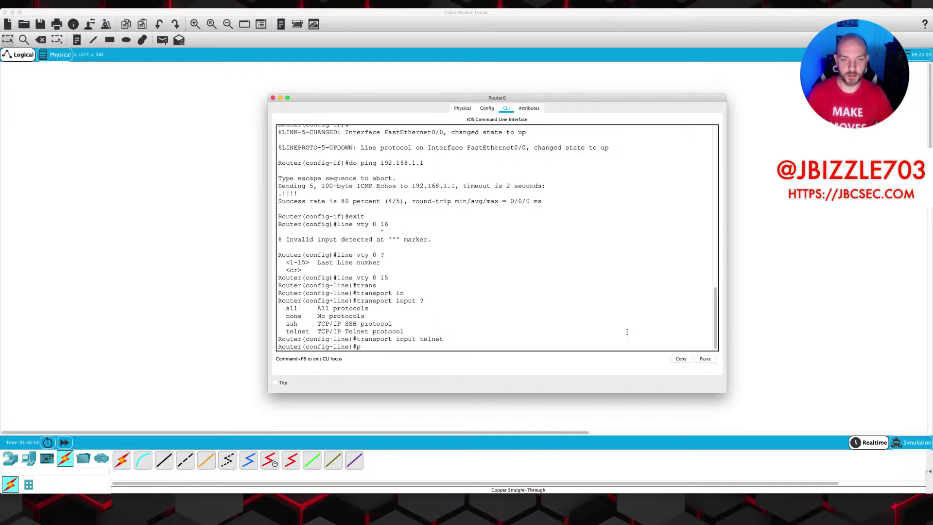
key("Tab")
type("jbc")
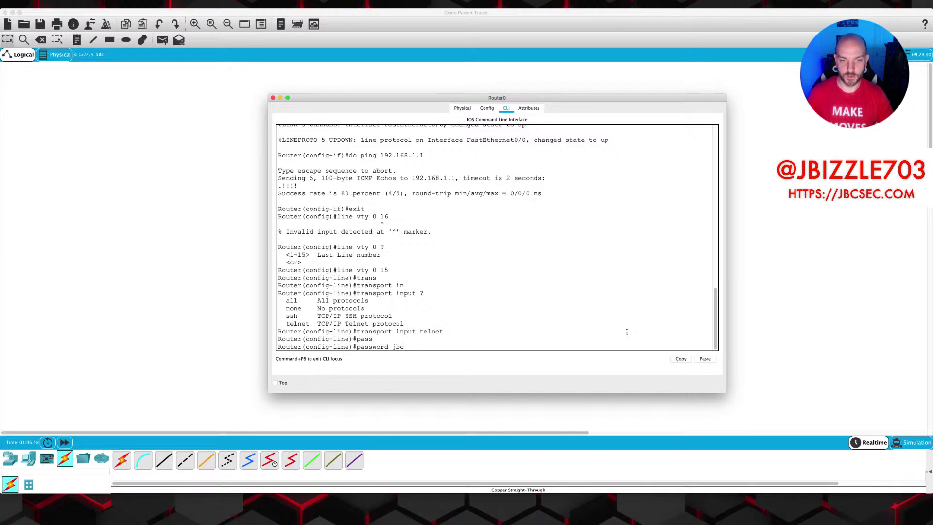
key("Return")
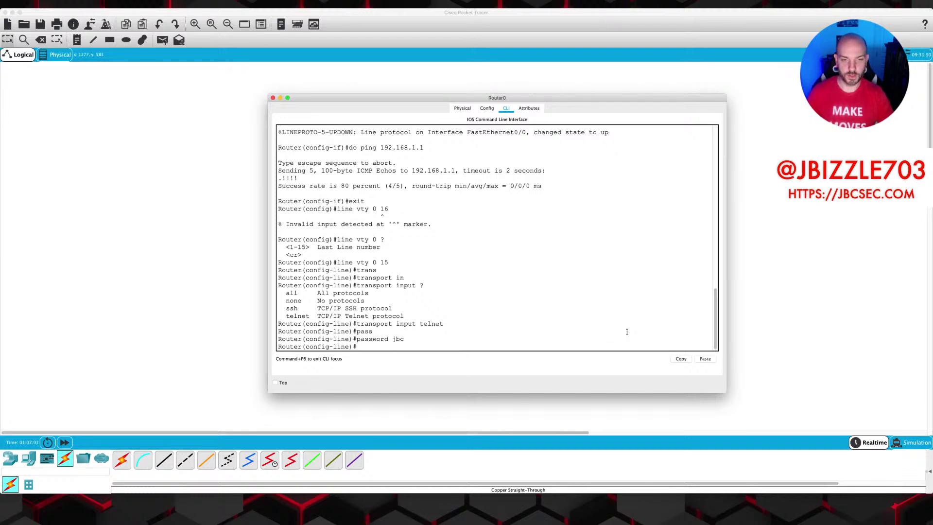
type("end")
key("Return")
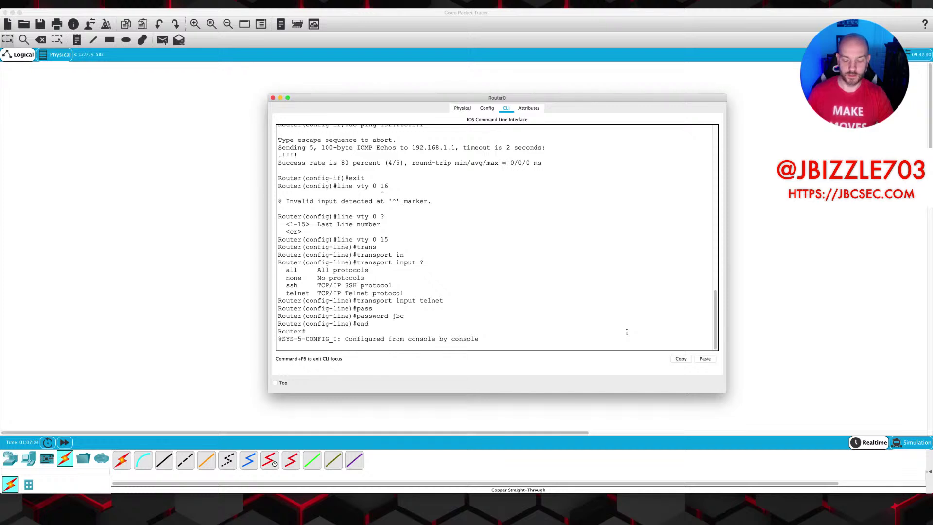
Display Router0's running configuration with show run and page through to the vty lines.
key("Return")
type("do show run")
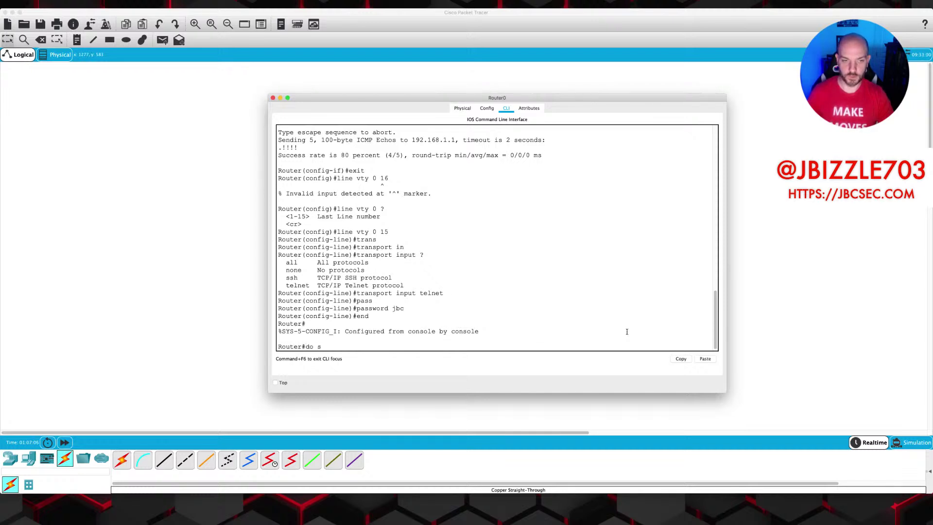
key("Return")
type("show run")
key("Return")
key("space")
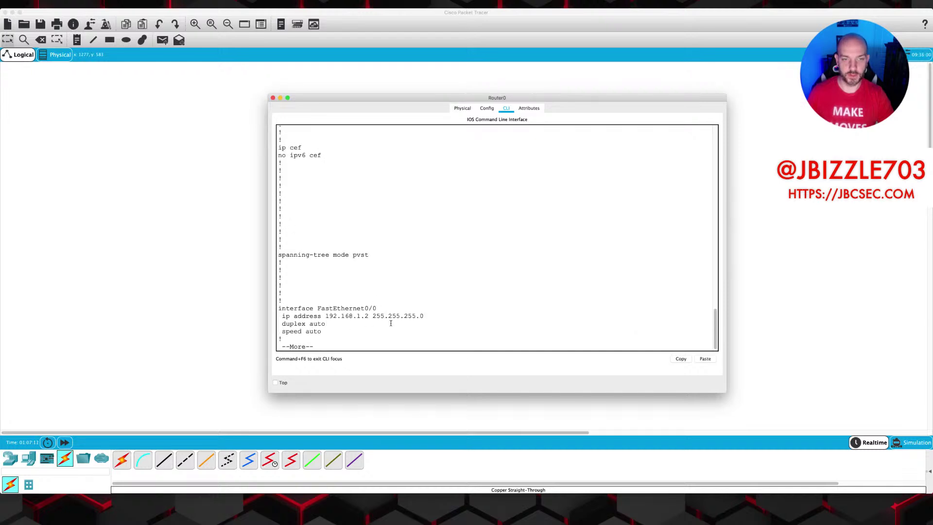
key("space")
key("space")
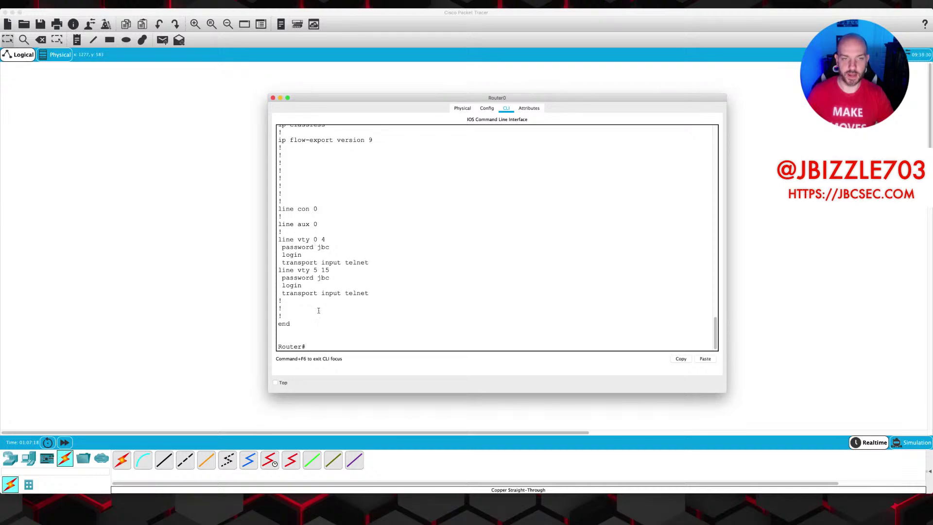
Open PC0's Command Prompt in an enlarged window.
left_click(224, 261)
left_click(372, 229)
left_click_drag(577, 364, 810, 430)
left_click_drag(450, 145, 312, 120)
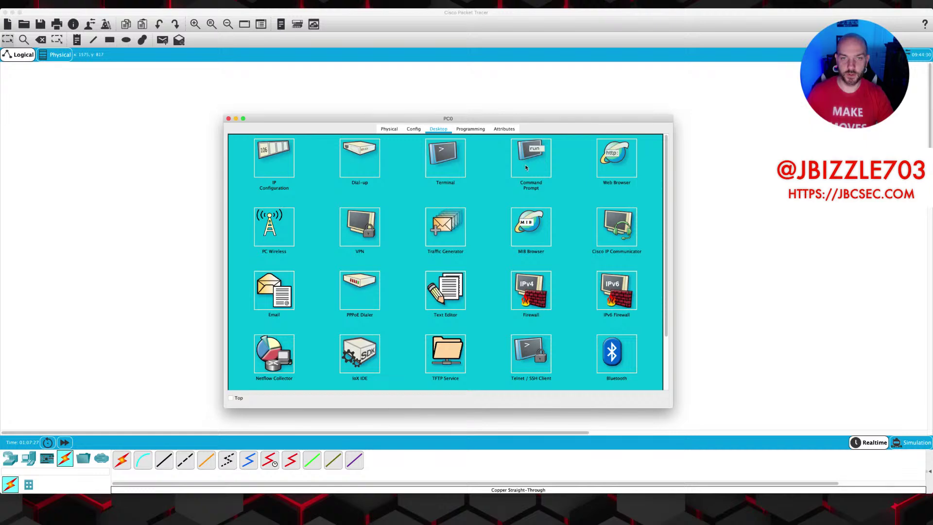
left_click(526, 168)
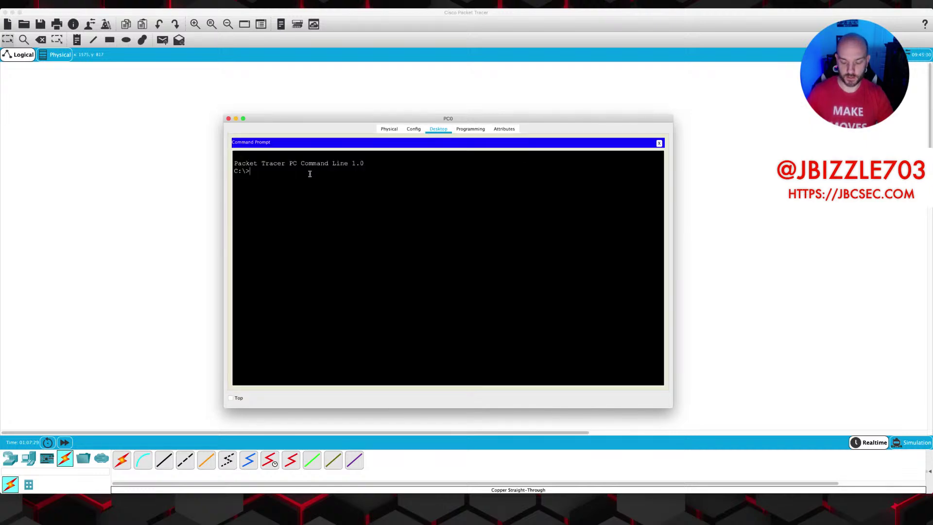
Telnet from PC0 to 192.168.1.2, log in, and try the enable command.
type("telnet 192.168.1.2")
key("Return")
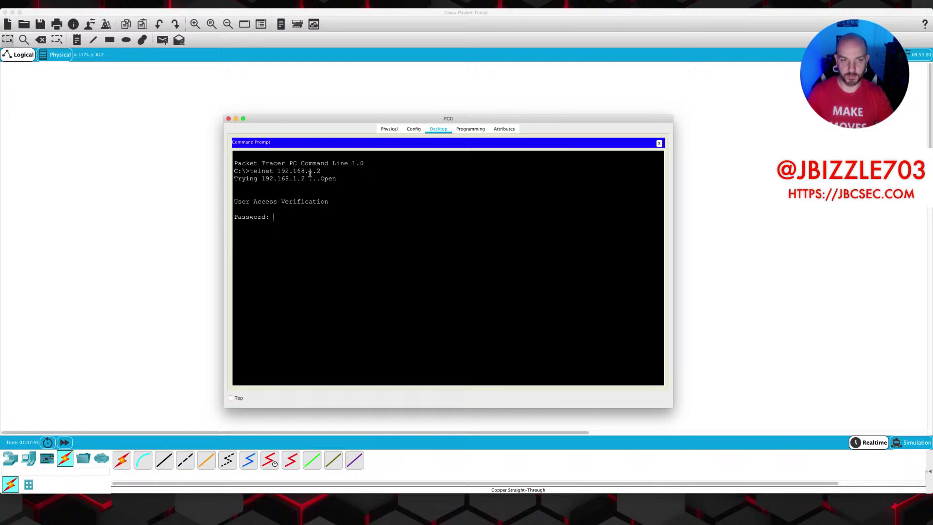
key("Return")
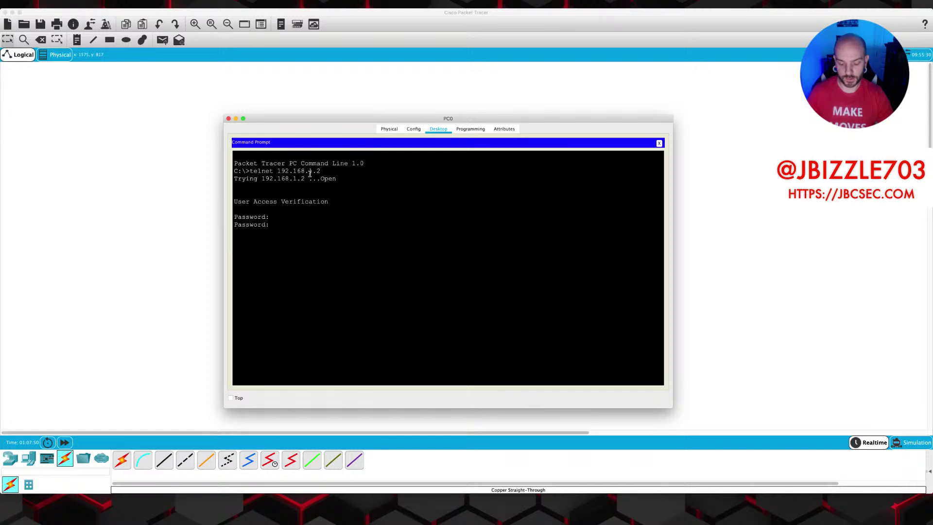
key("Return")
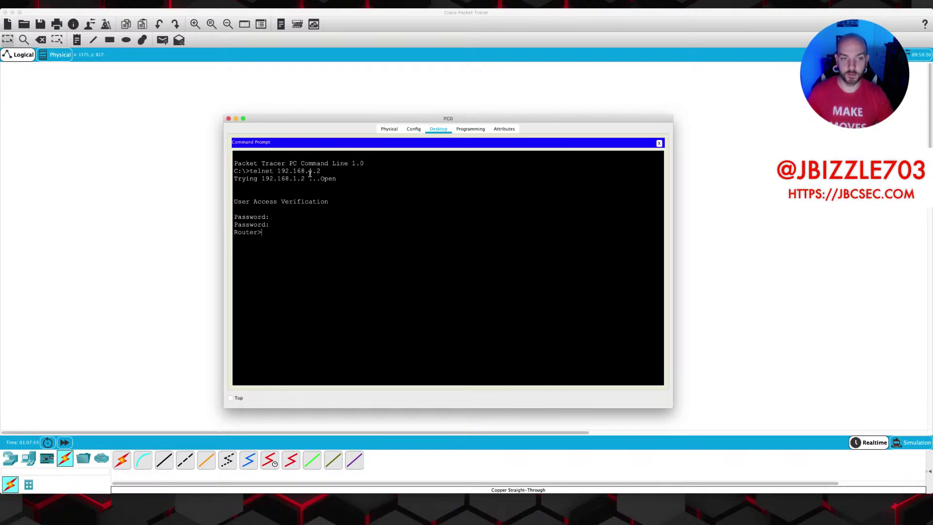
type("en")
key("Return")
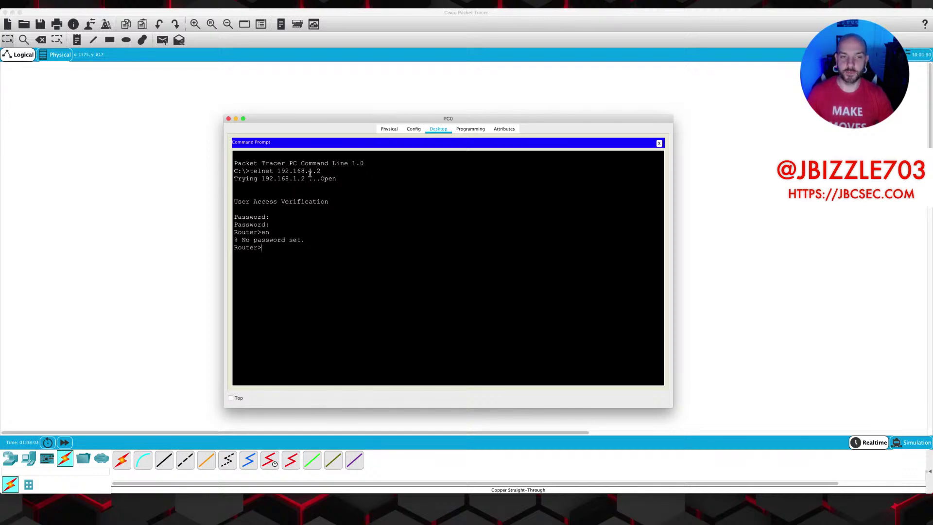
Try show run over telnet, then list the available exec commands with ?
type("show run")
key("Return")
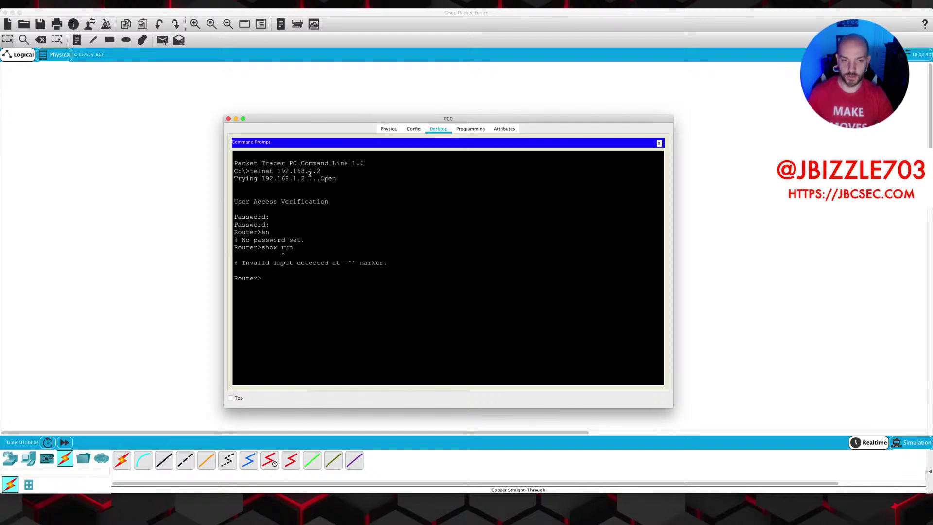
type("?")
key("Return")
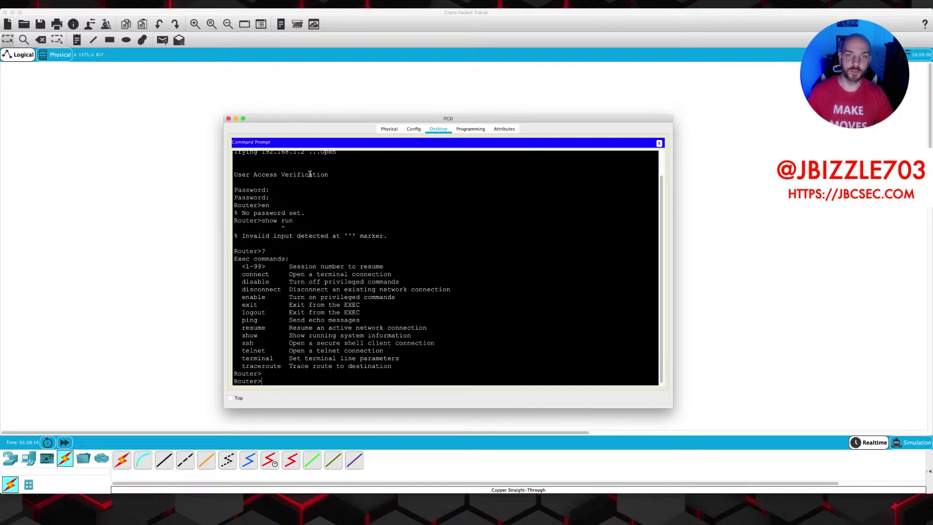
Move the cable end from PC0 to a new Sniffer0's Ethernet1 port.
left_click(228, 118)
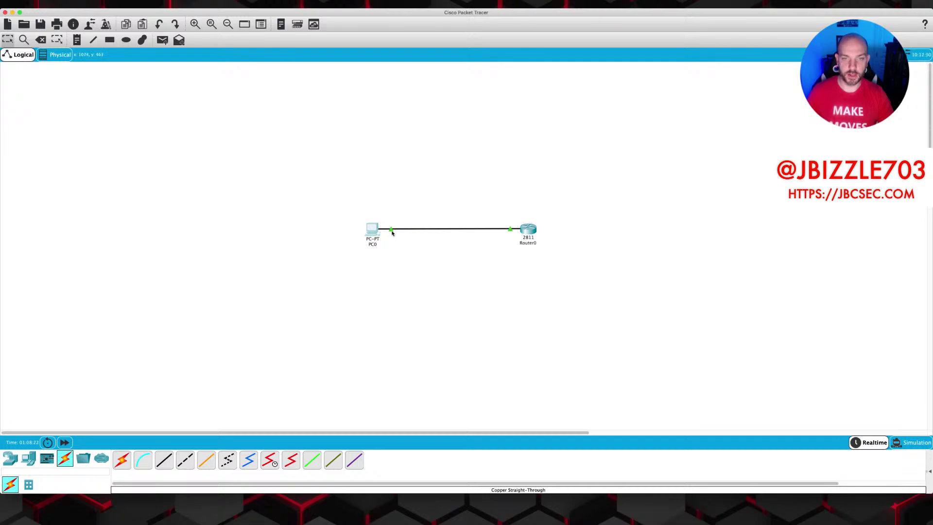
left_click_drag(392, 232, 400, 385)
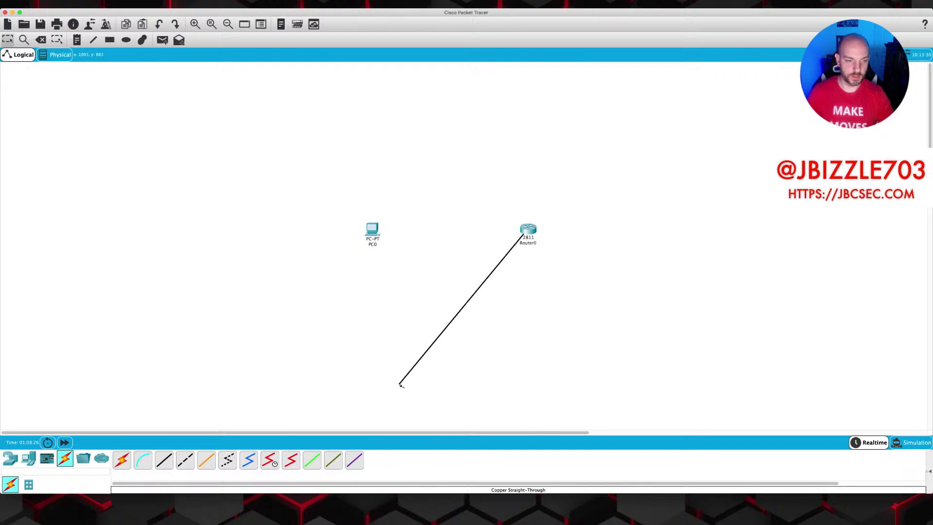
left_click(10, 459)
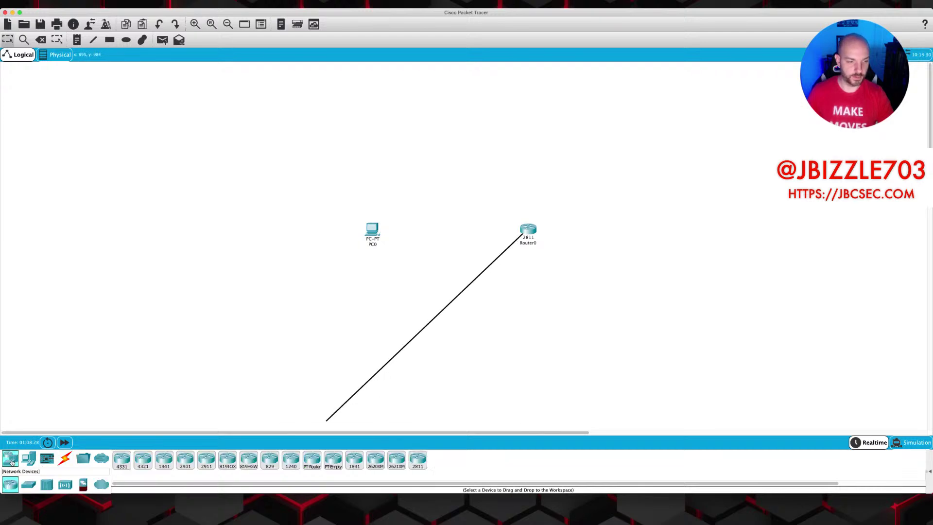
left_click(28, 459)
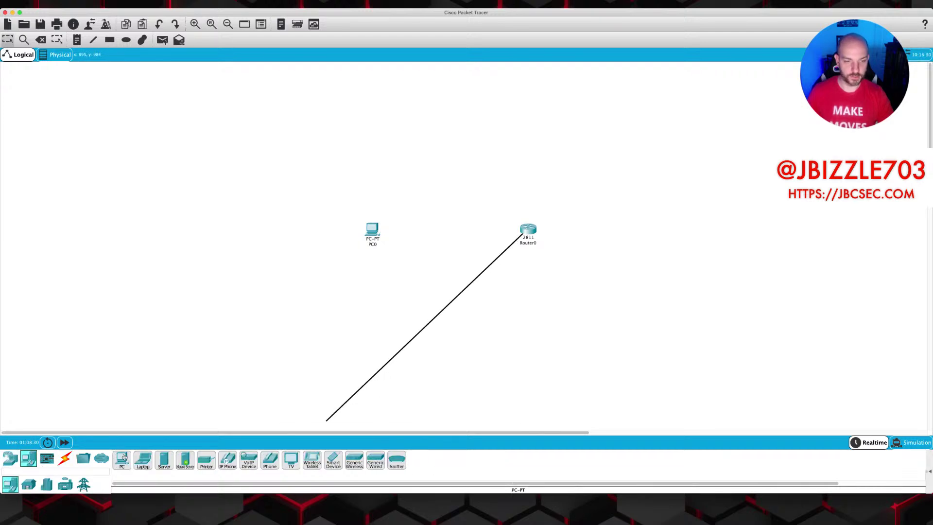
left_click_drag(401, 463, 442, 240)
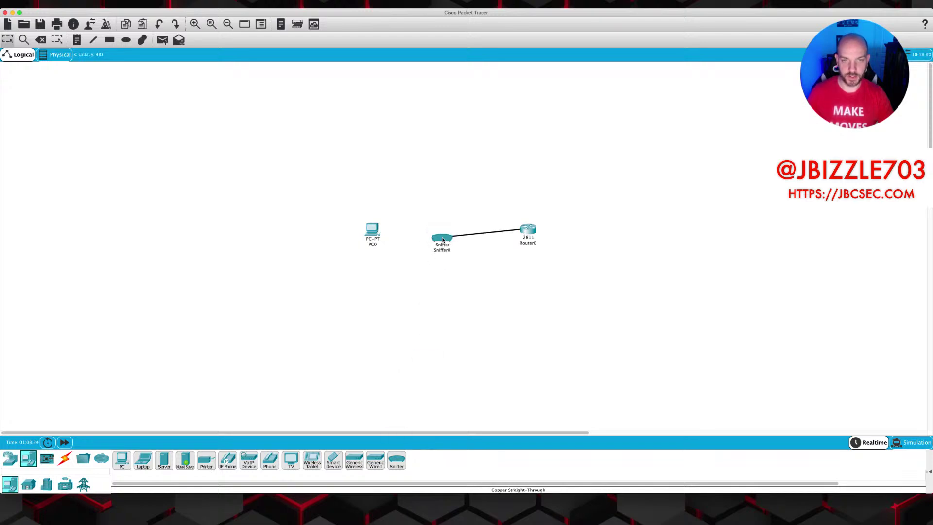
left_click(451, 238)
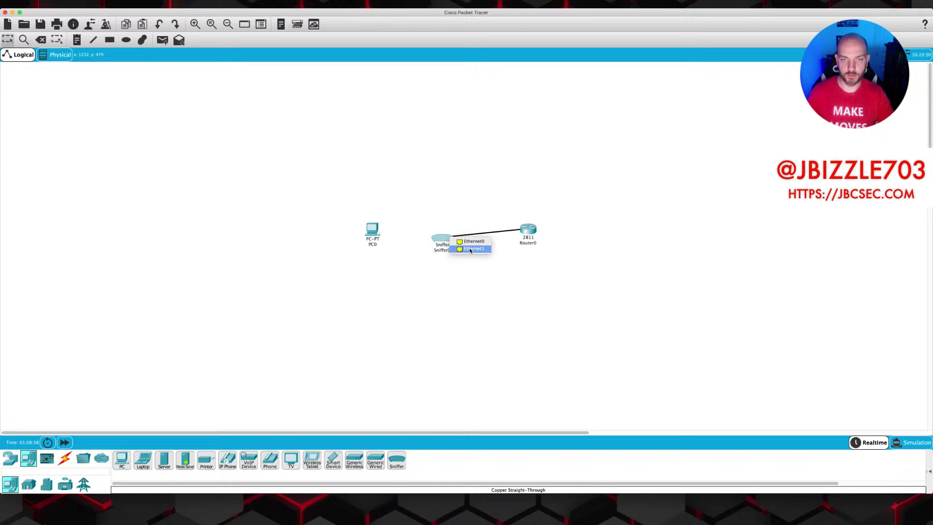
left_click(471, 249)
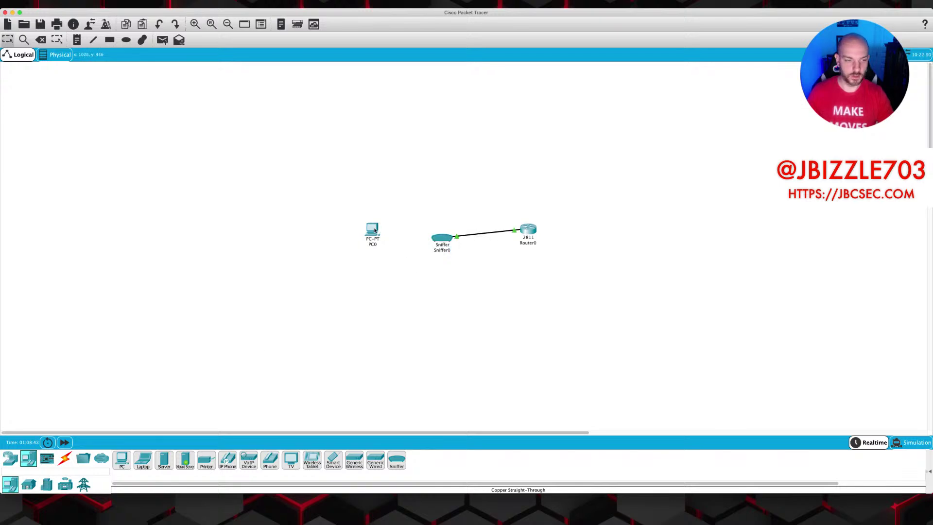
Cable PC0's FastEthernet0 to Sniffer0 with copper straight-through and align Sniffer0 between devices.
left_click(65, 458)
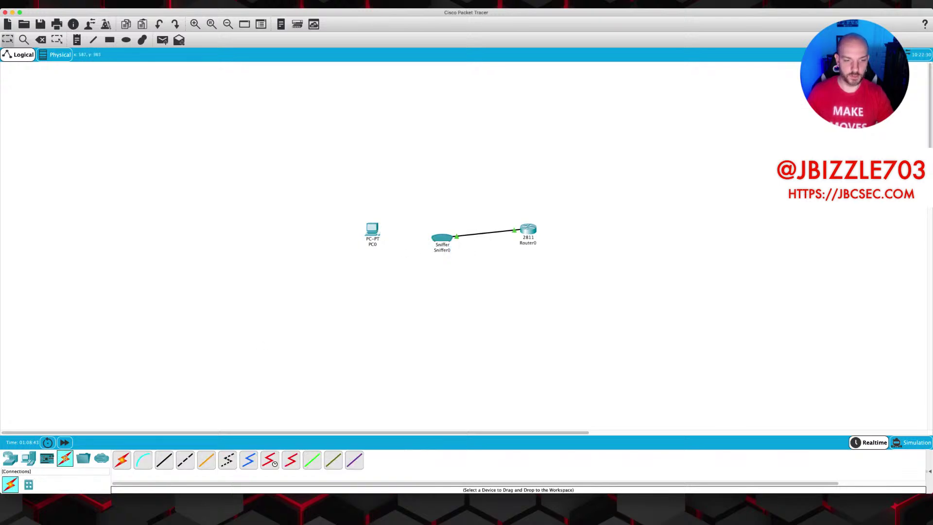
left_click(163, 460)
left_click(372, 231)
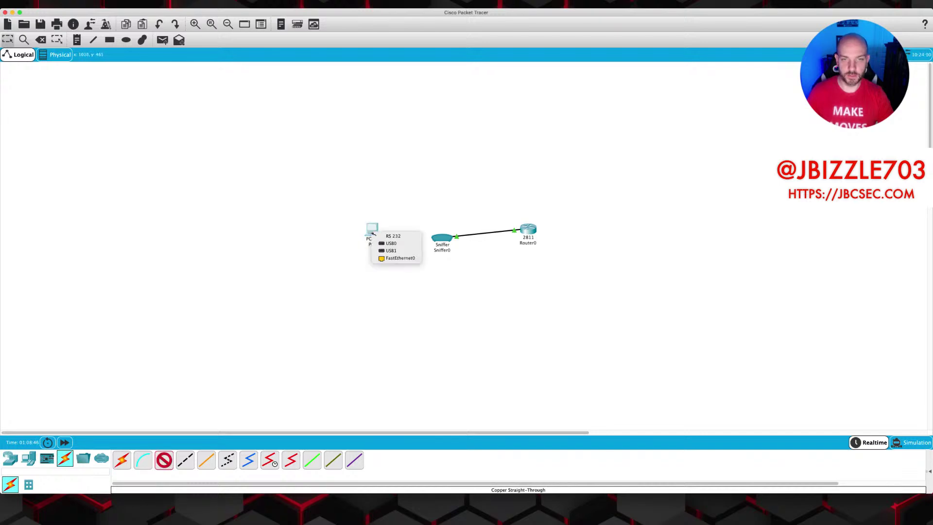
left_click(389, 257)
left_click(436, 238)
left_click(447, 241)
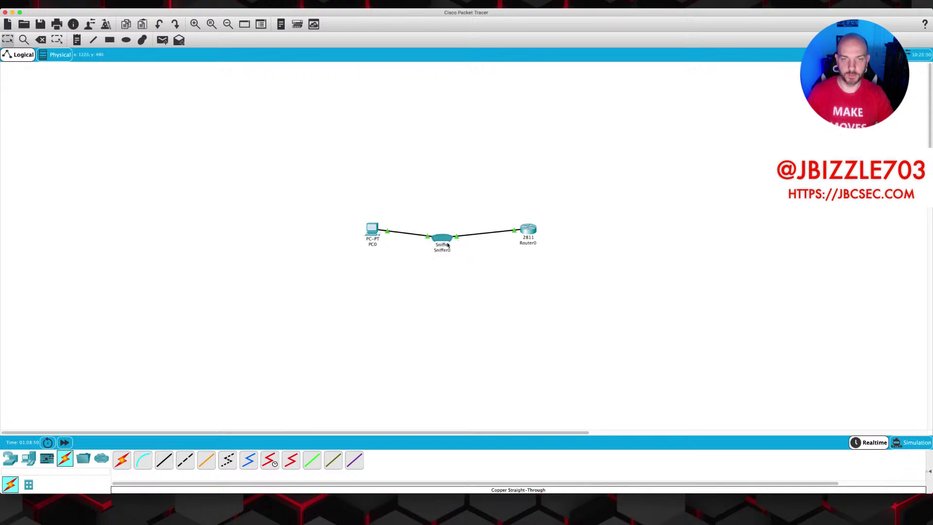
left_click_drag(448, 242, 449, 235)
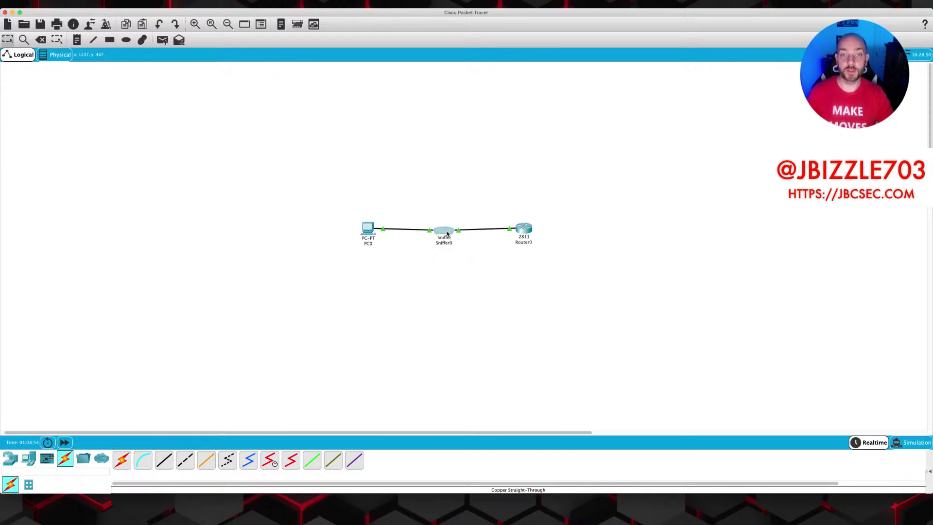
left_click(448, 235)
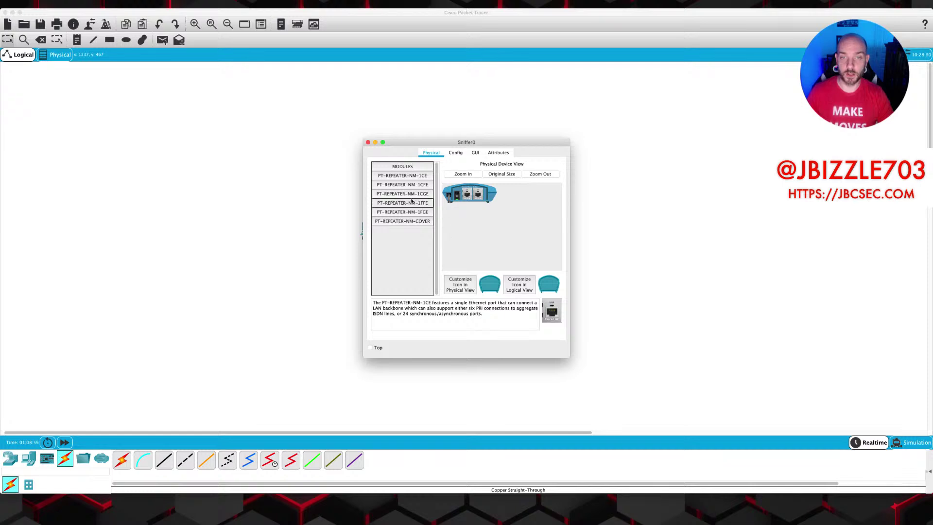
left_click(455, 153)
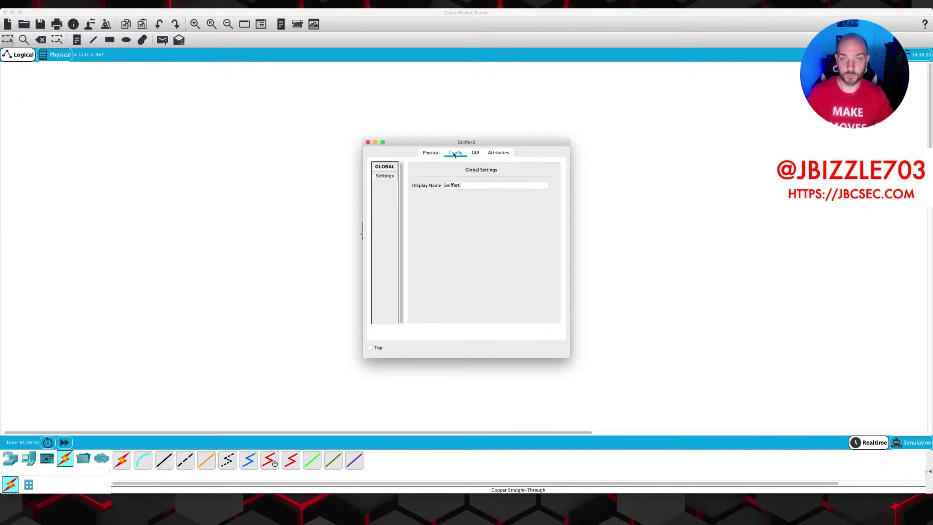
left_click(477, 153)
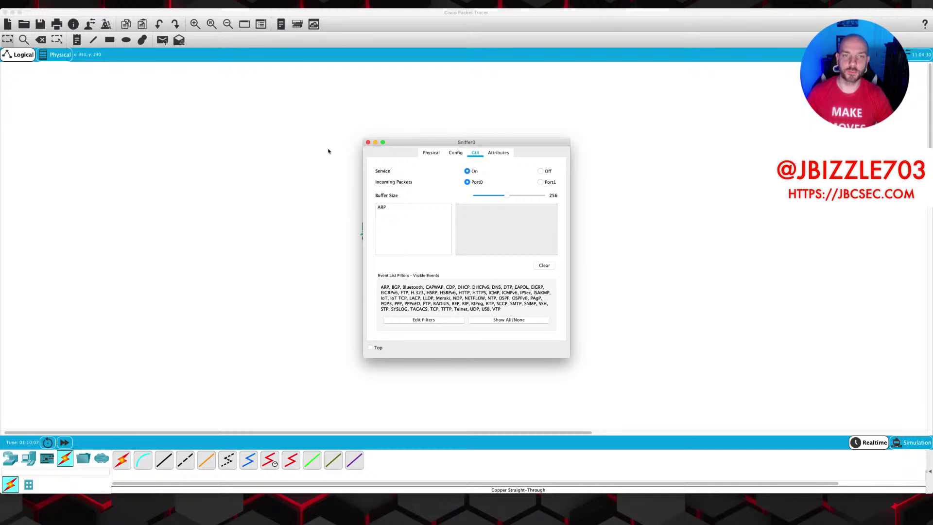
left_click(369, 143)
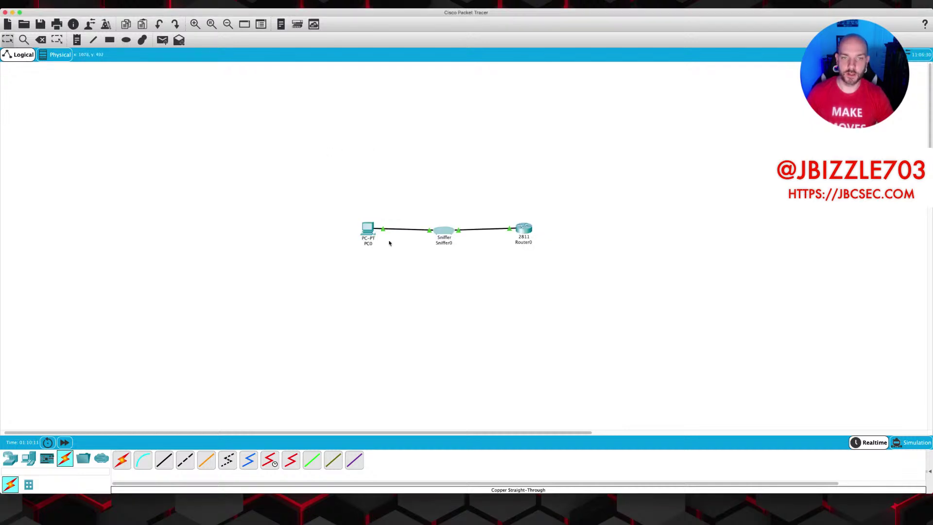
In PC0's Command Prompt, end the old telnet session and recall the telnet command.
scroll(370, 234, "down", 1)
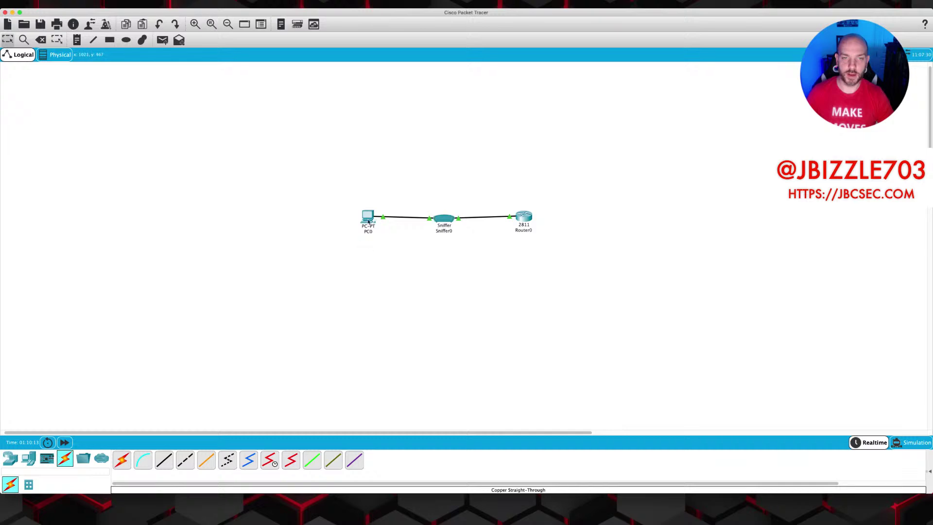
left_click(367, 217)
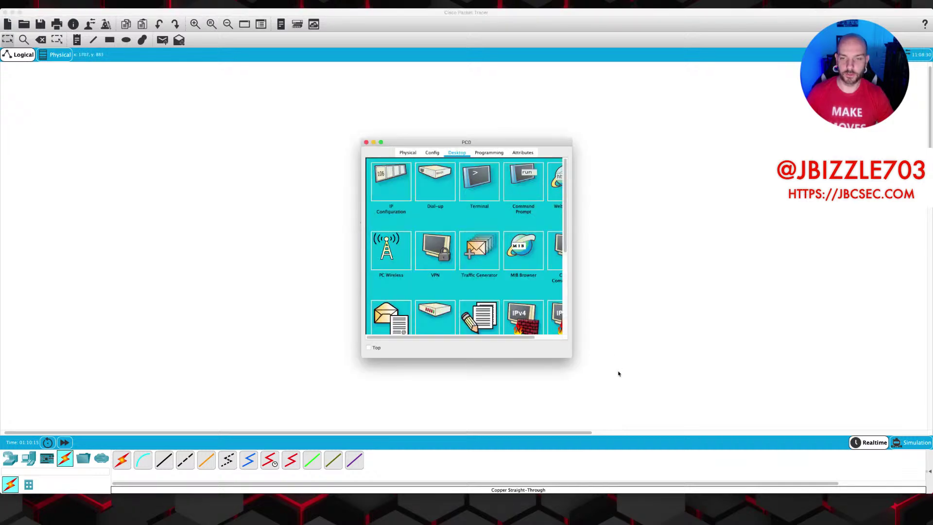
left_click_drag(568, 356, 794, 412)
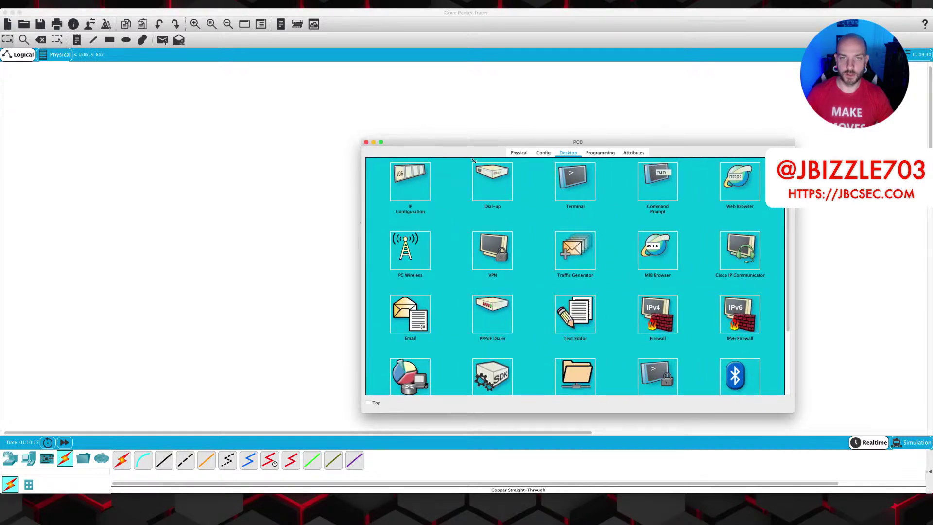
left_click_drag(440, 141, 341, 113)
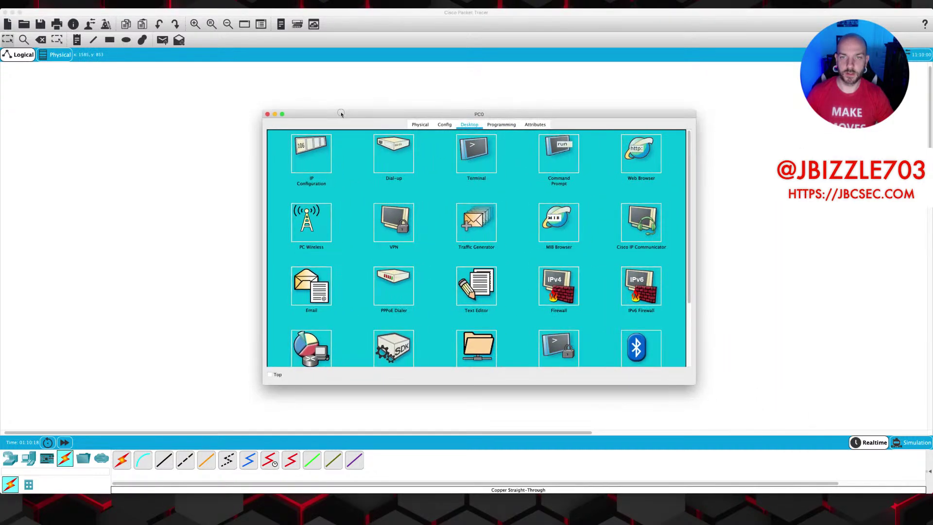
left_click(558, 161)
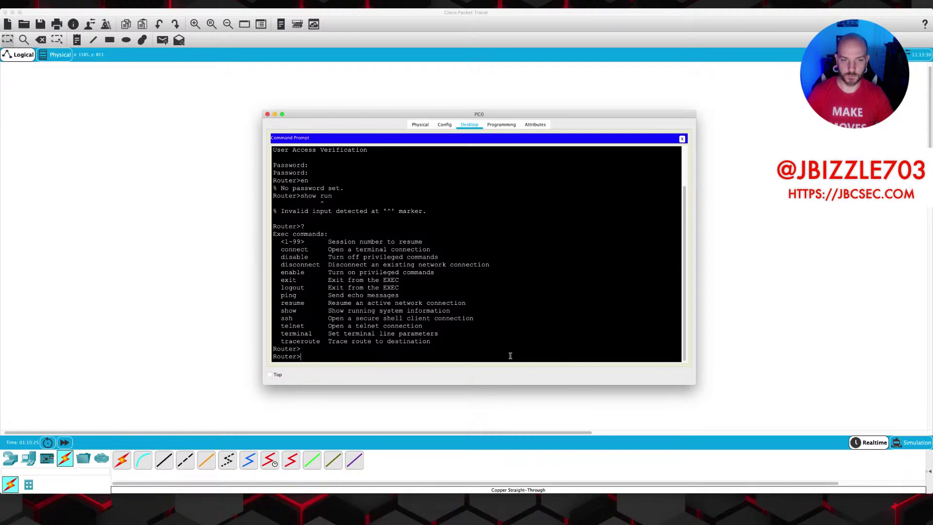
type("exit")
key("Return")
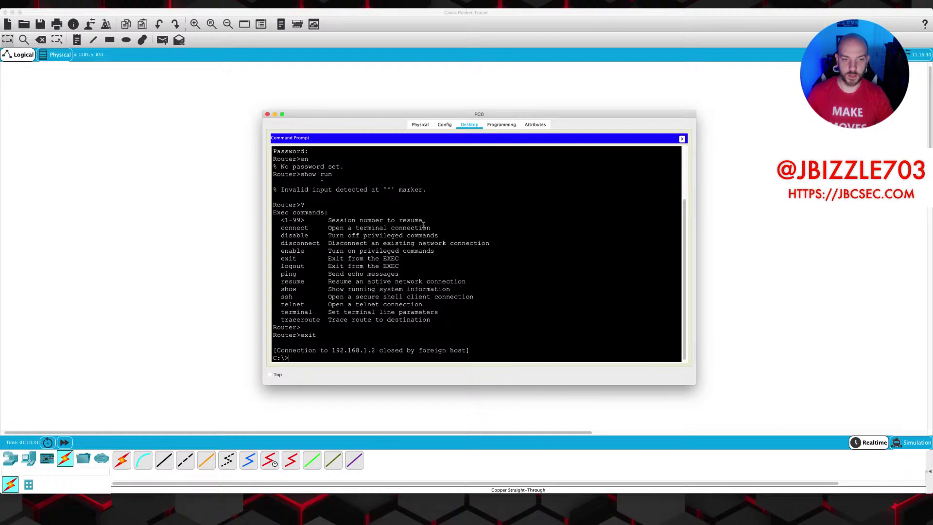
key("Up")
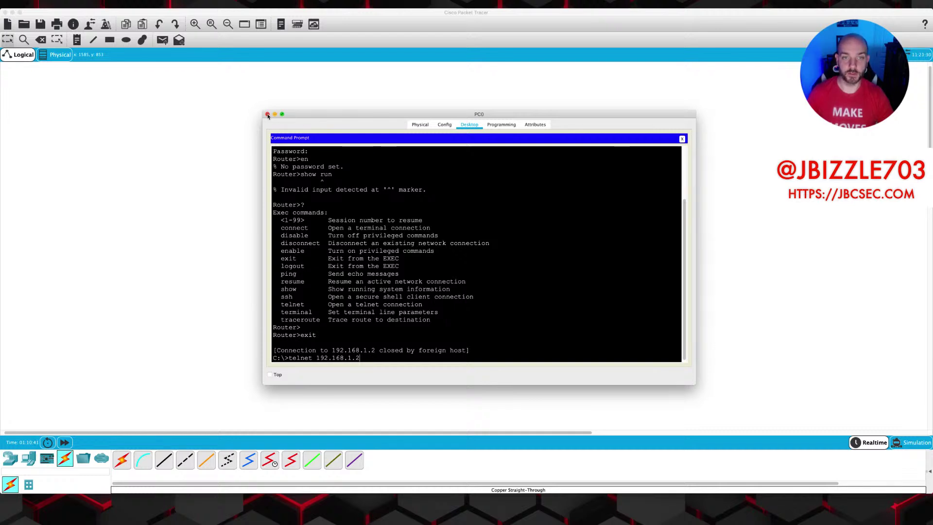
Clear all packets captured so far on Sniffer0.
left_click(267, 115)
left_click(444, 219)
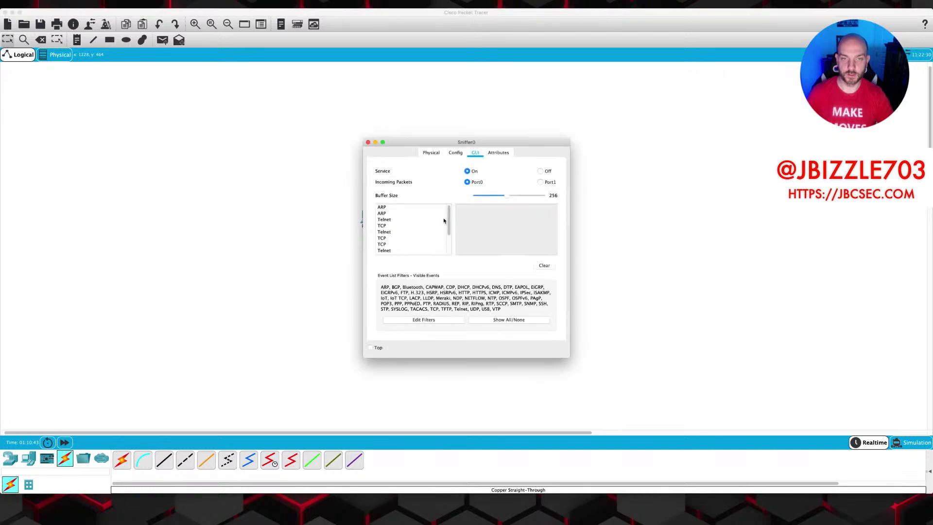
left_click(544, 265)
left_click(368, 142)
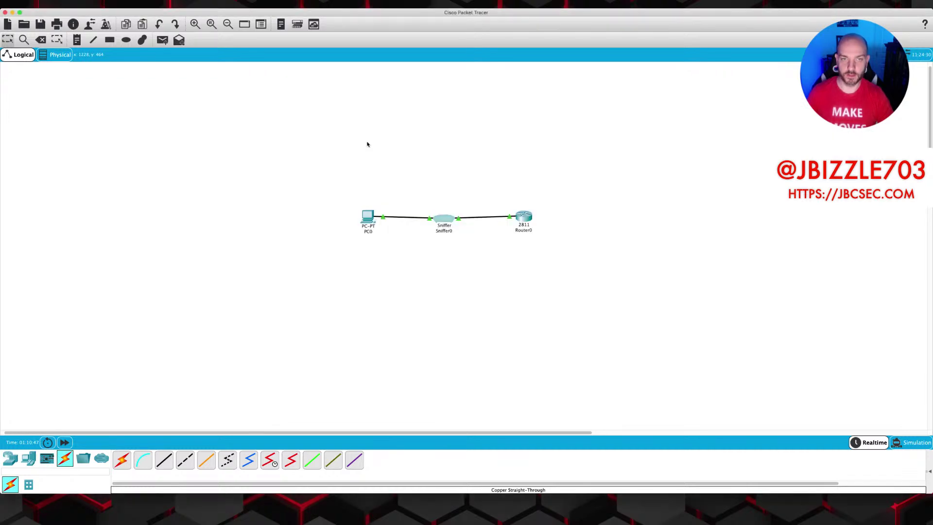
Rerun telnet 192.168.1.2 from PC0's Command Prompt, log in, and try enable.
left_click(368, 216)
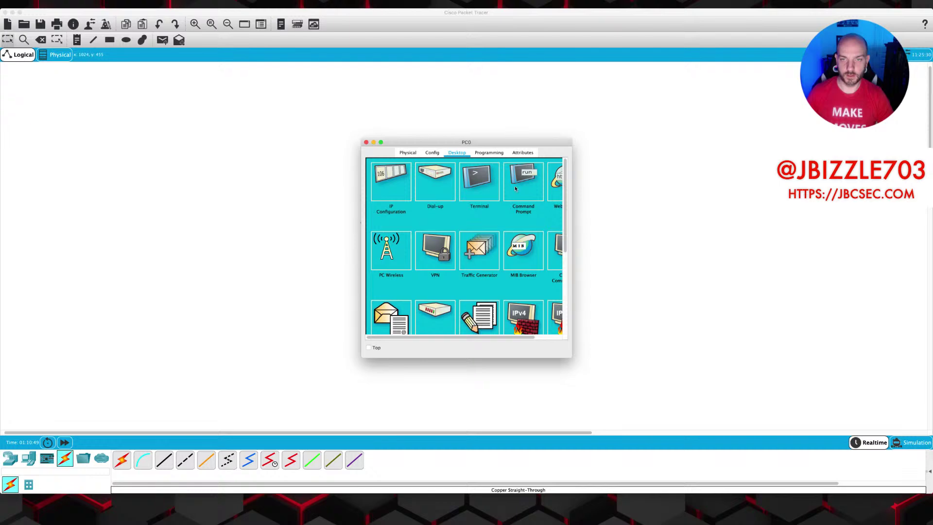
left_click(515, 189)
left_click_drag(571, 357, 866, 441)
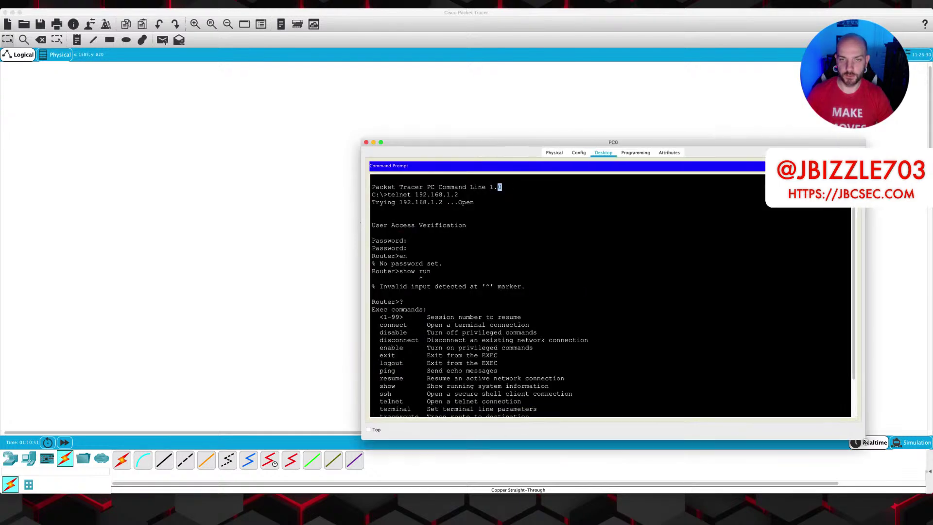
left_click_drag(583, 141, 436, 85)
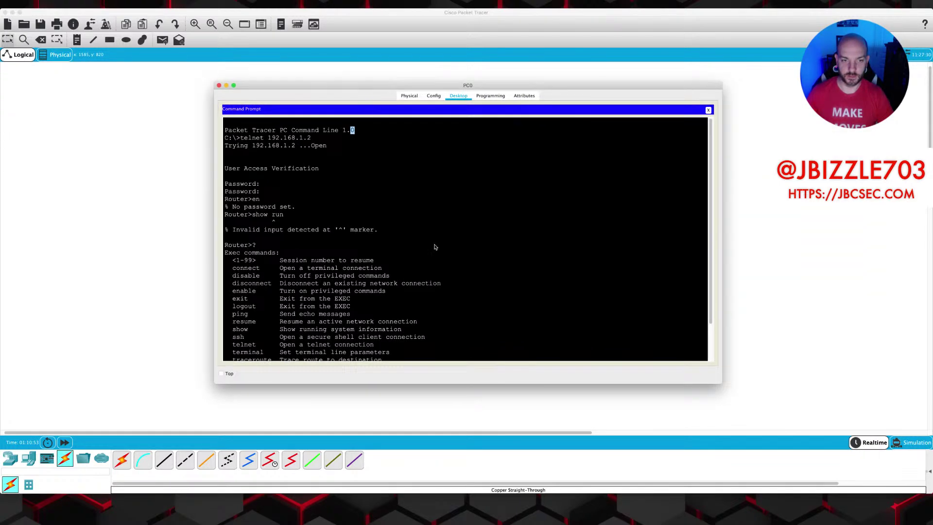
scroll(435, 247, "down", 3)
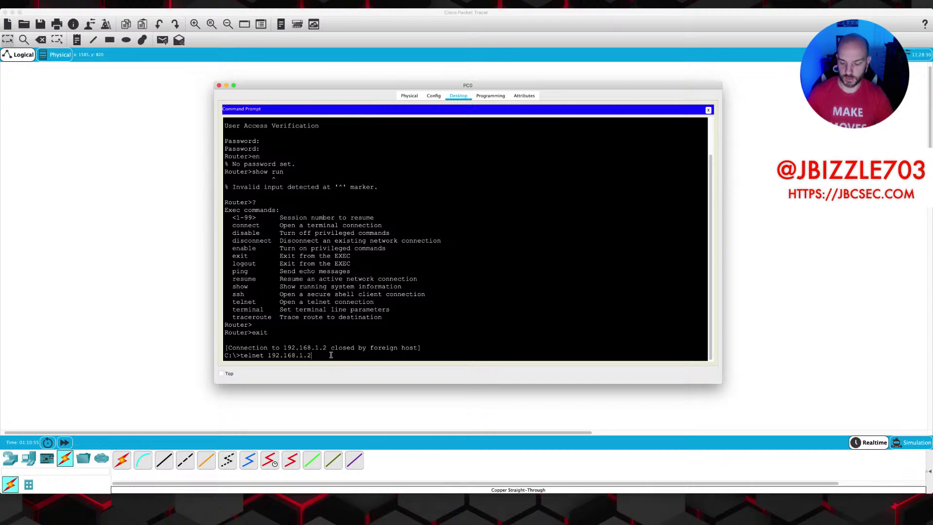
key("Return")
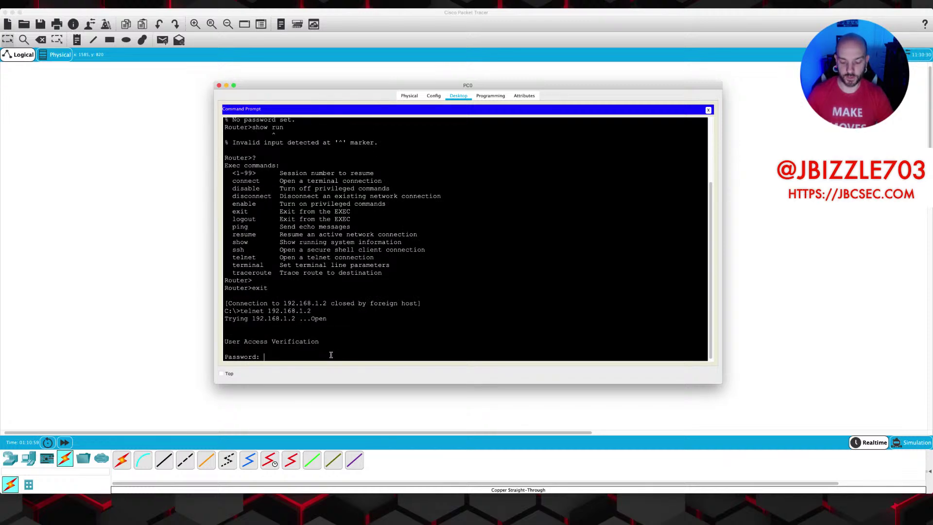
key("Return")
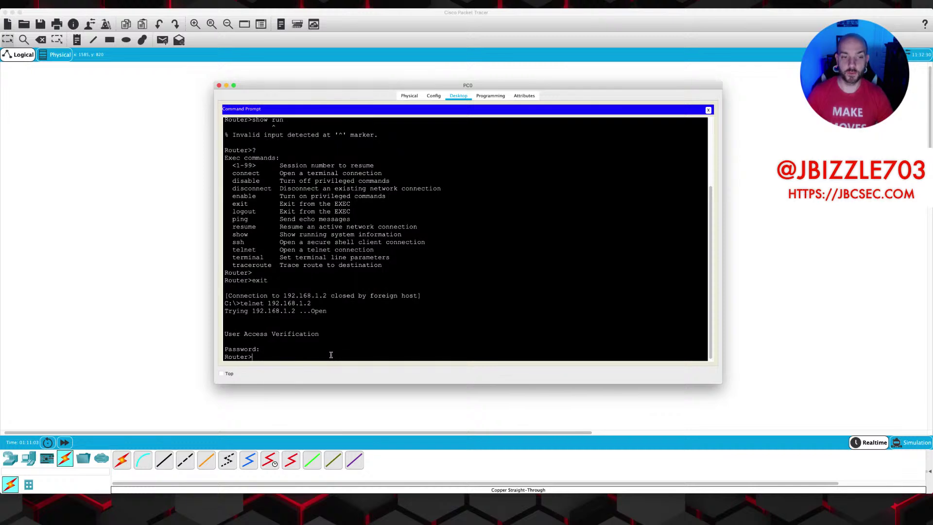
type("en")
key("Return")
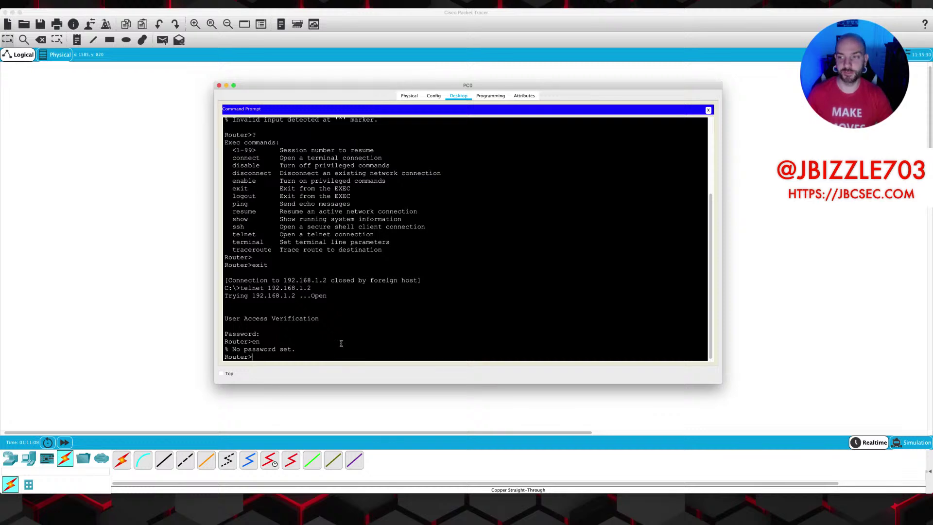
left_click_drag(318, 86, 317, 96)
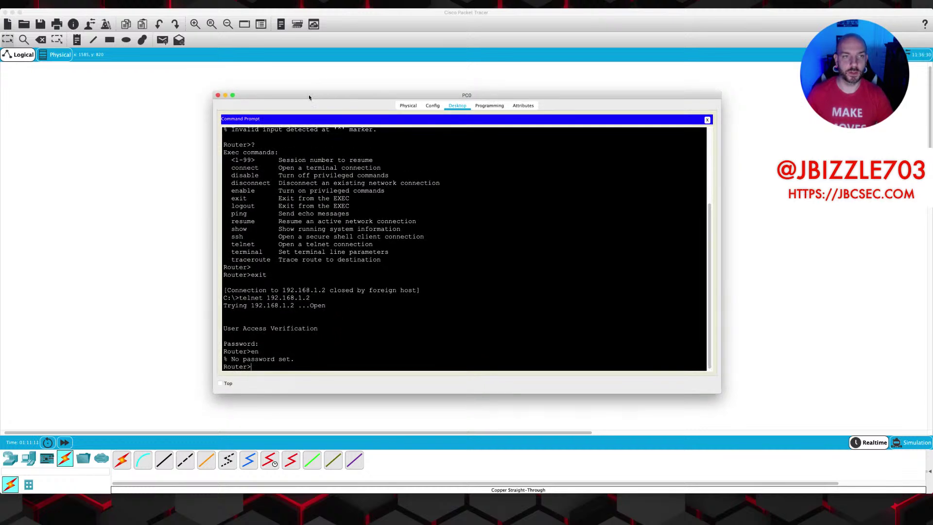
Open Sniffer0's capture in an enlarged window and select the first TCP packet.
left_click(217, 97)
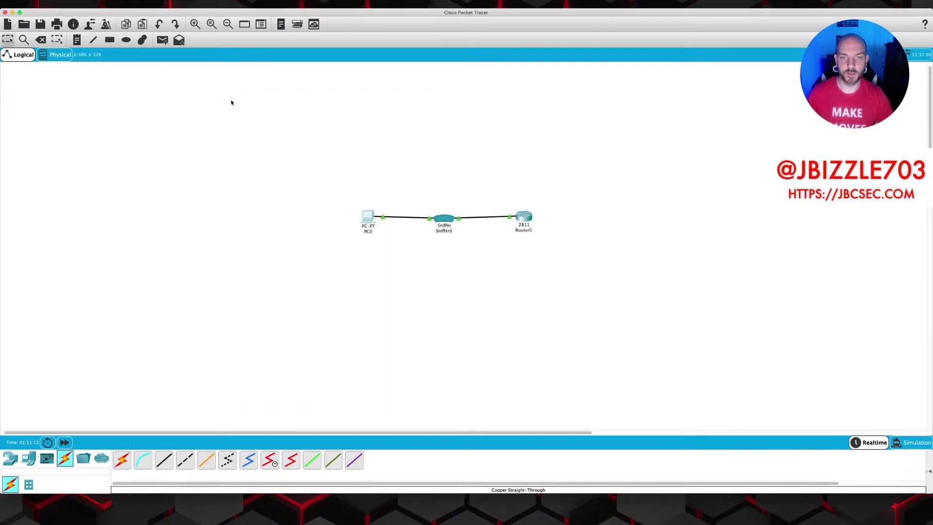
left_click(441, 220)
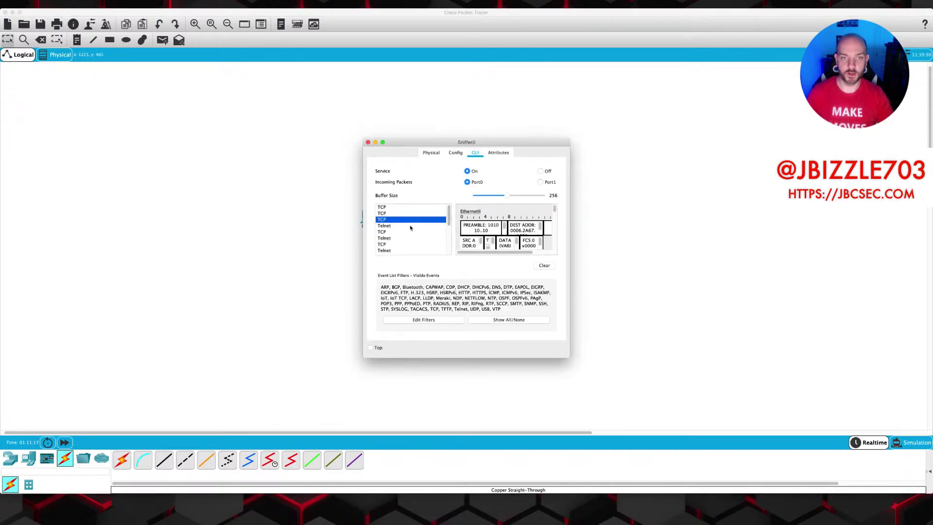
left_click_drag(569, 358, 861, 426)
left_click_drag(470, 142, 301, 84)
left_click_drag(678, 364, 815, 429)
left_click(218, 147)
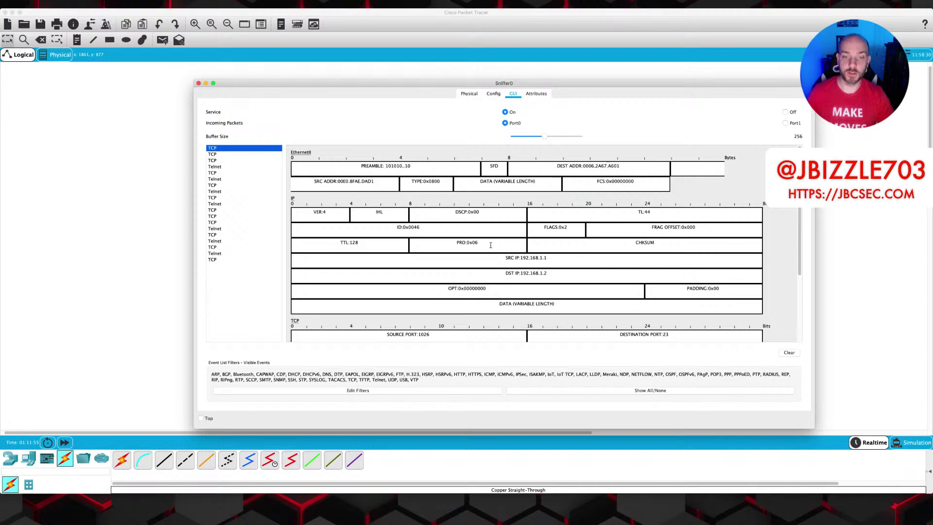
Inspect the captured TCP handshake packets and the first Telnet packet to port 23.
left_click_drag(800, 238, 803, 301)
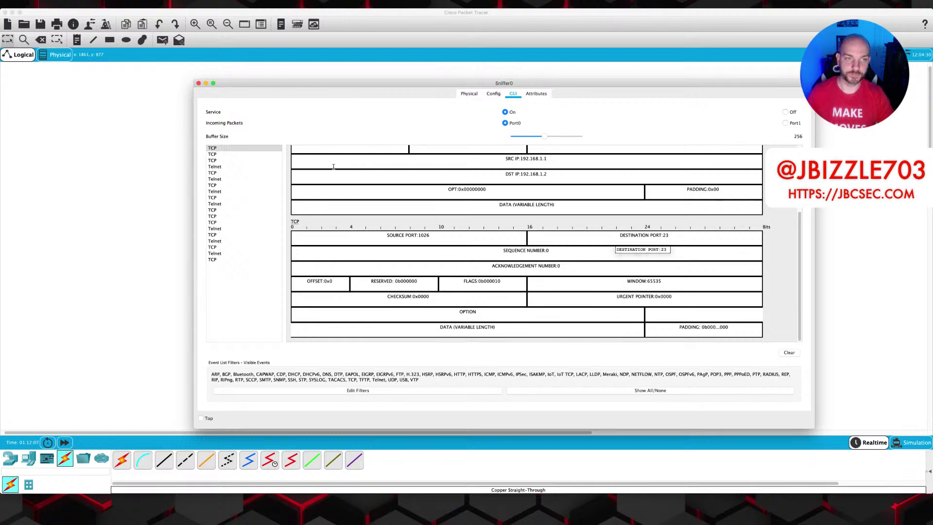
left_click(216, 155)
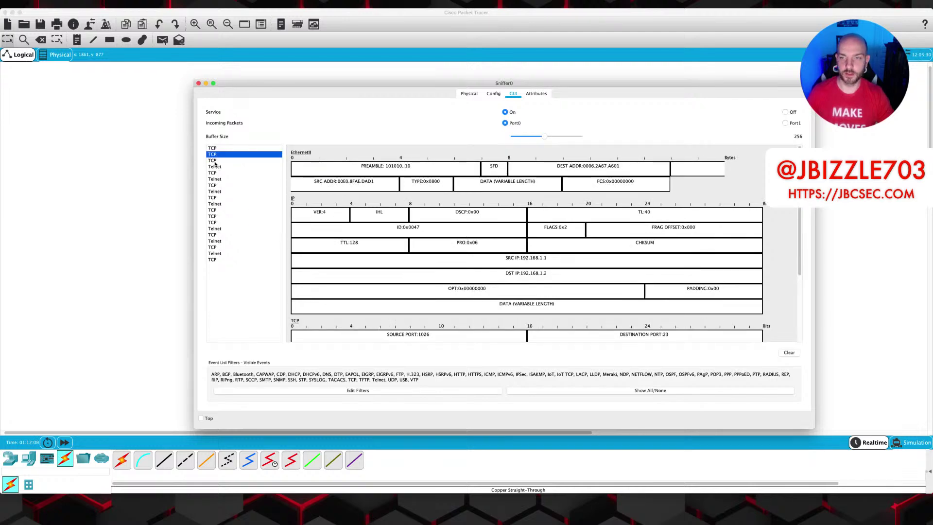
left_click(215, 162)
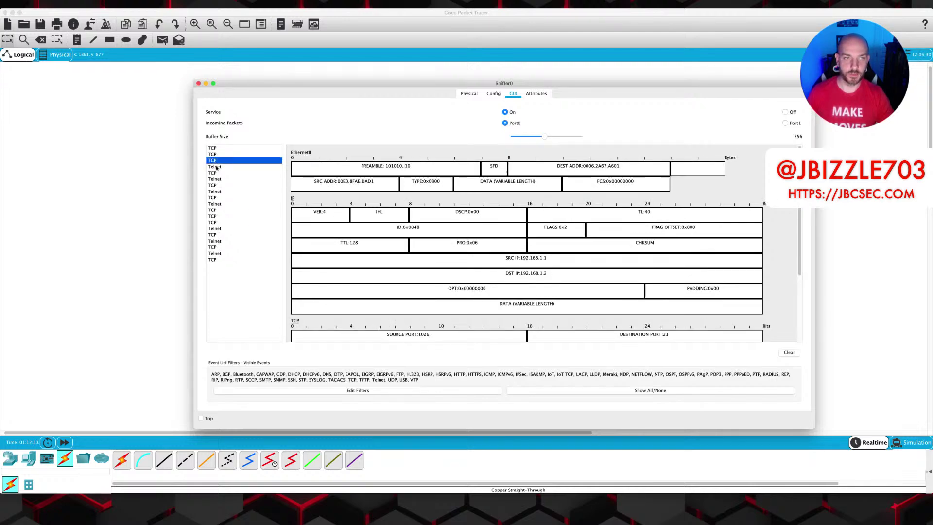
left_click(216, 168)
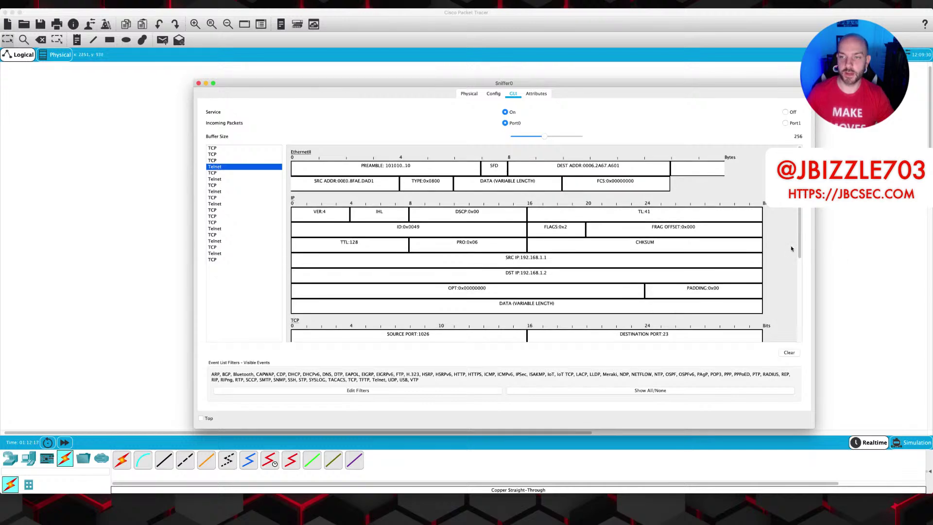
left_click_drag(799, 234, 800, 340)
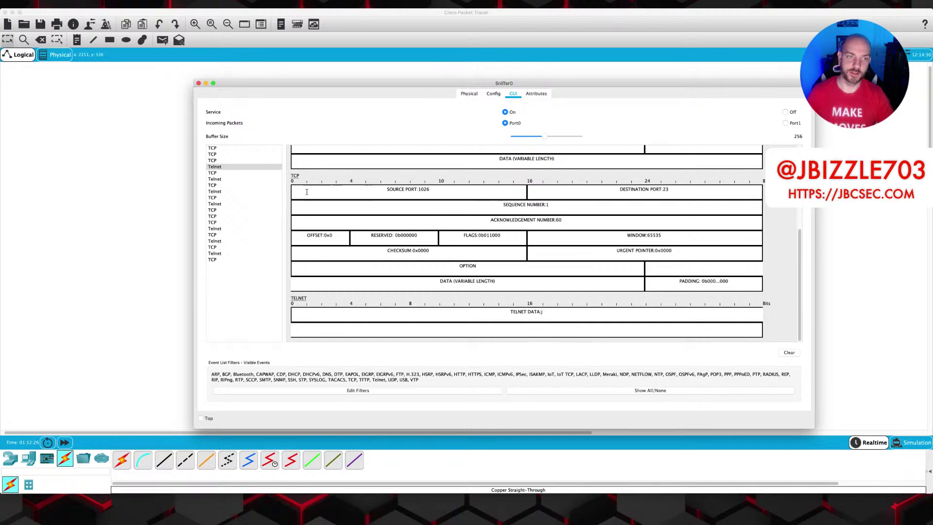
Step through the following Telnet packets, reading each typed character in TELNET DATA.
left_click(215, 179)
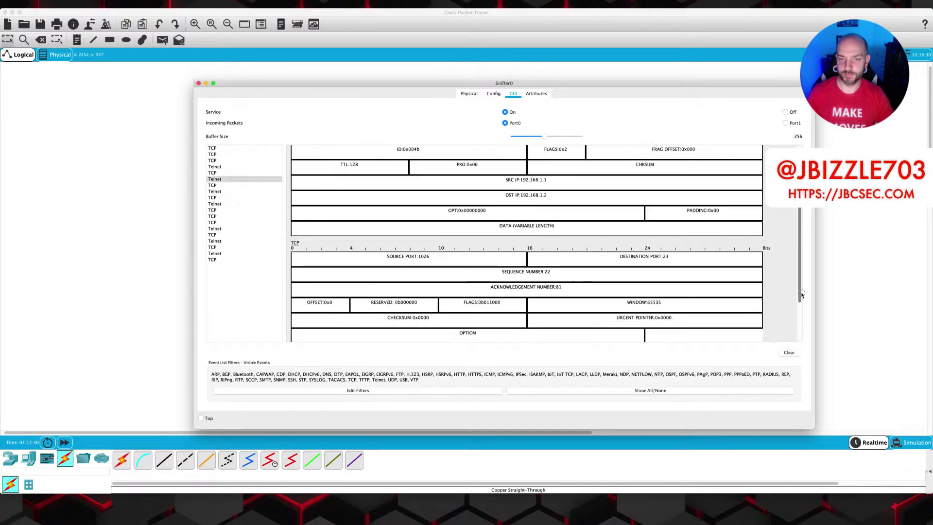
scroll(567, 317, "down", 5)
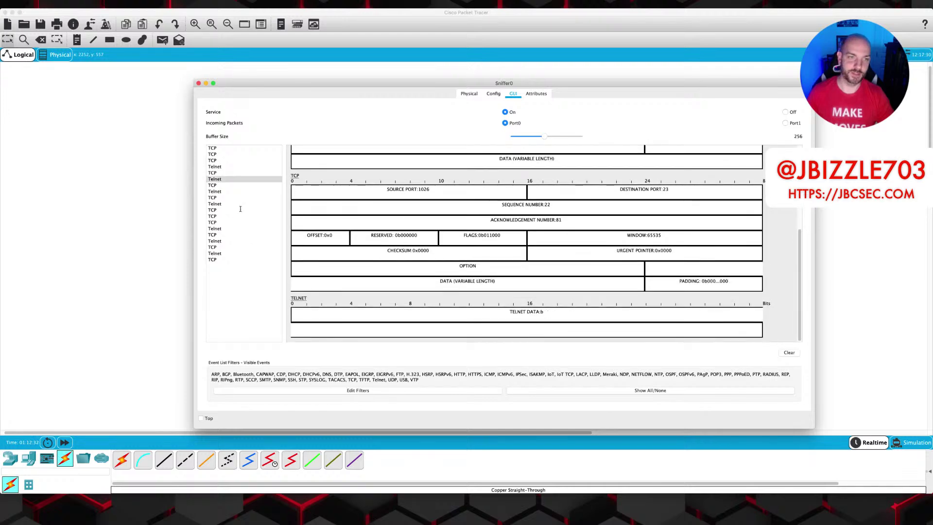
left_click(219, 192)
left_click_drag(800, 243, 801, 327)
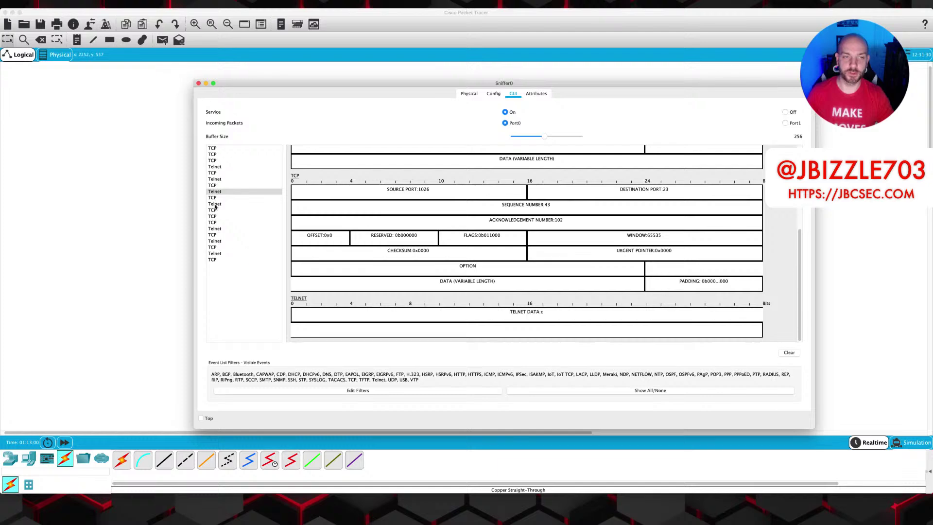
left_click(215, 204)
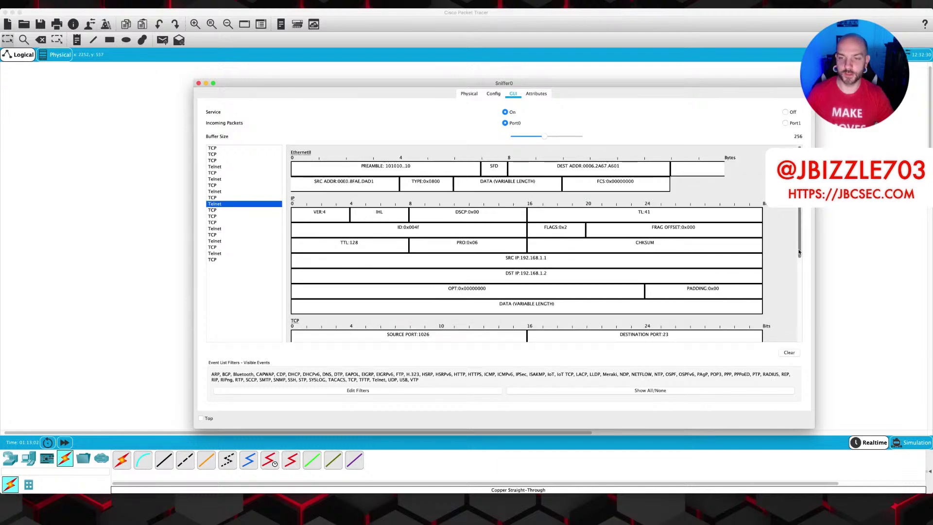
scroll(755, 262, "down", 5)
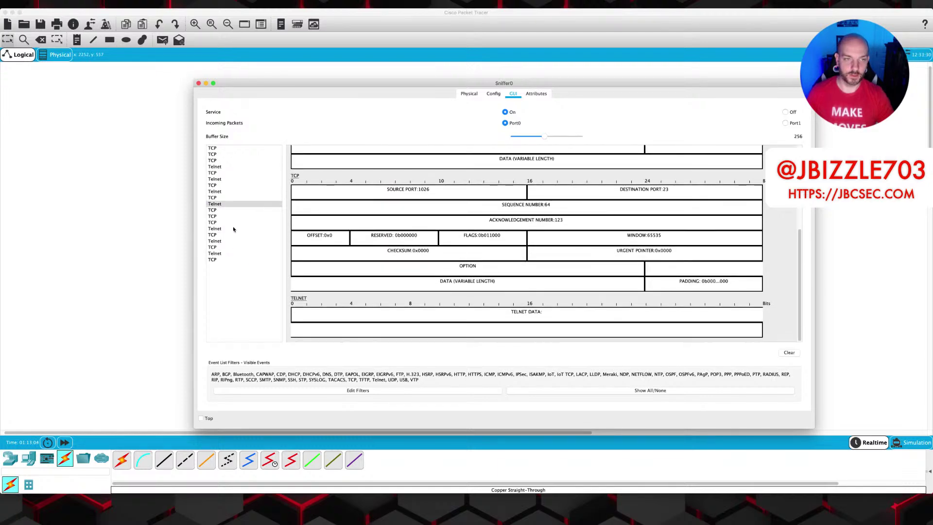
left_click(222, 229)
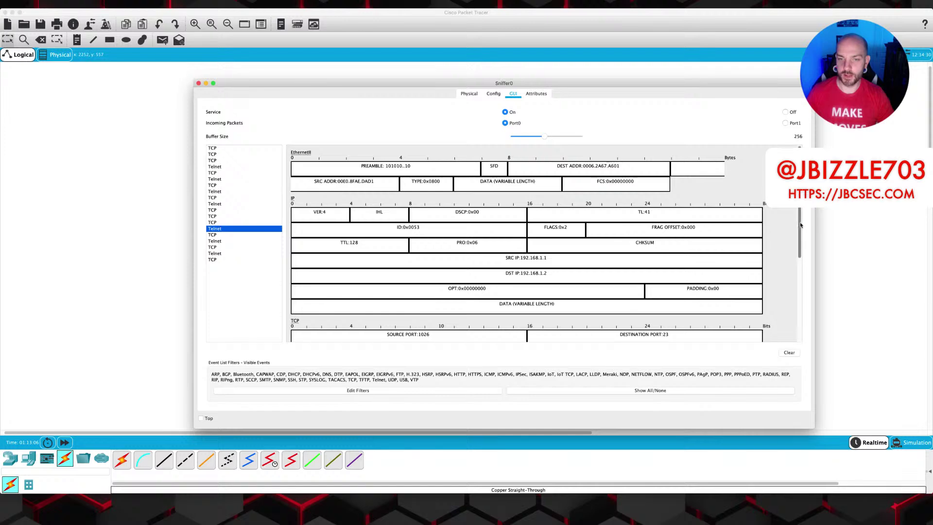
scroll(753, 235, "down", 5)
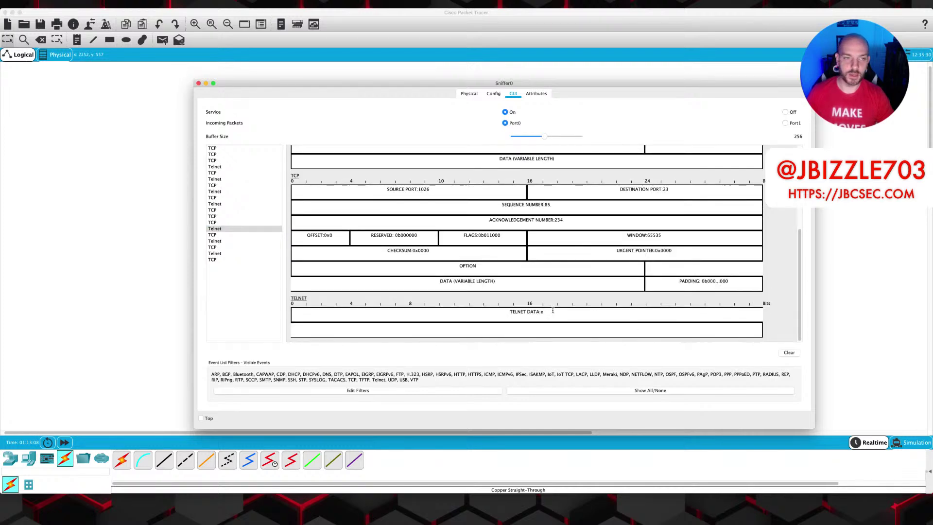
left_click(218, 241)
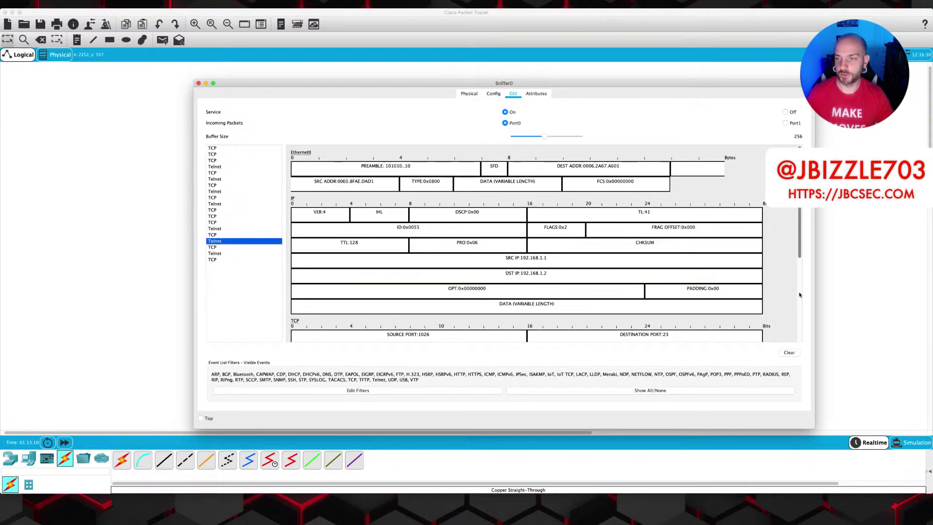
left_click_drag(800, 230, 778, 329)
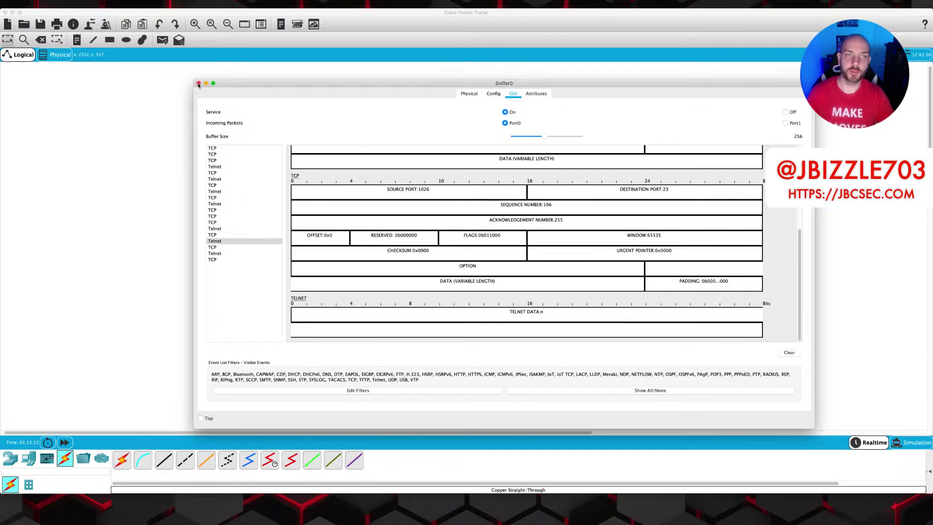
Remove the PC0–Sniffer0 cable and place a new Server0 above Sniffer0.
left_click(199, 83)
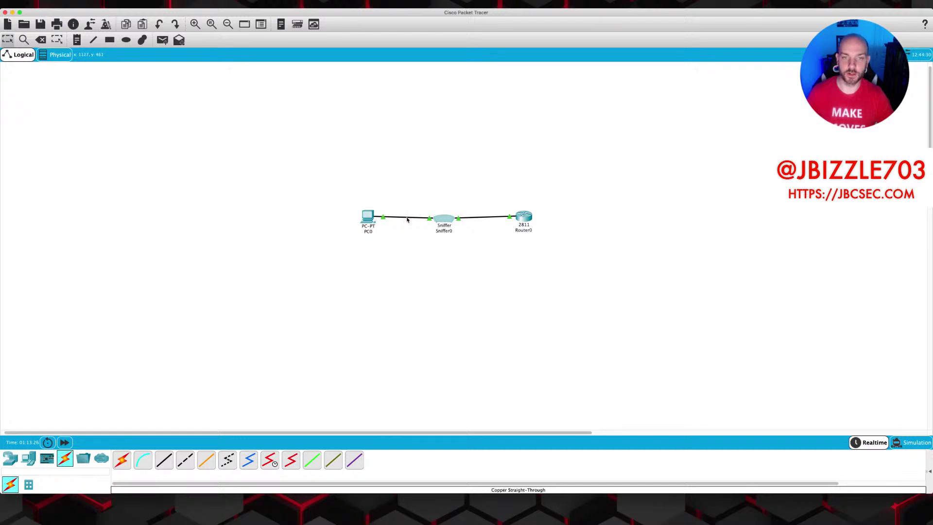
left_click(384, 221)
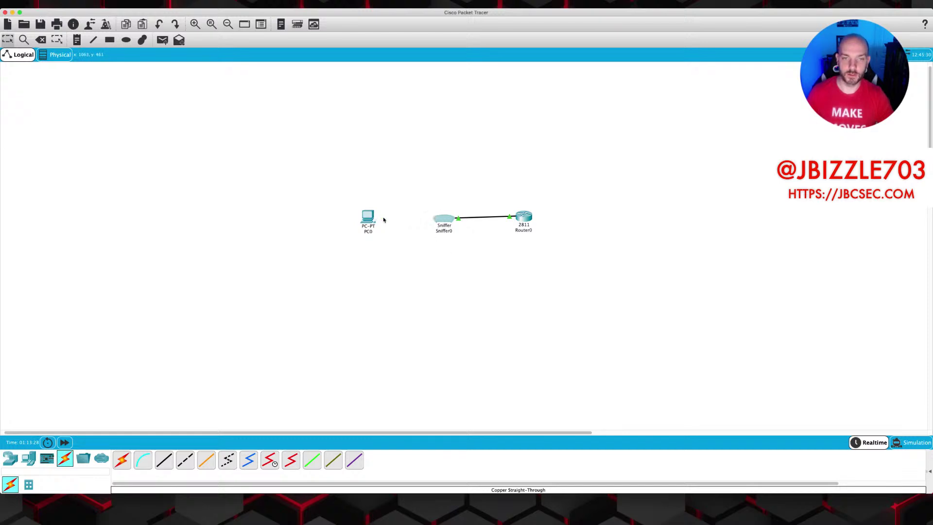
left_click(446, 220)
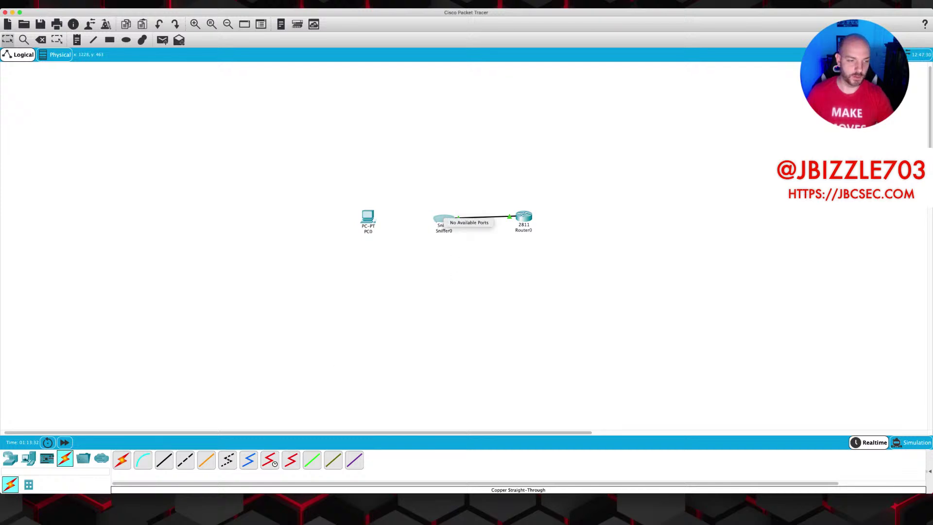
left_click(28, 458)
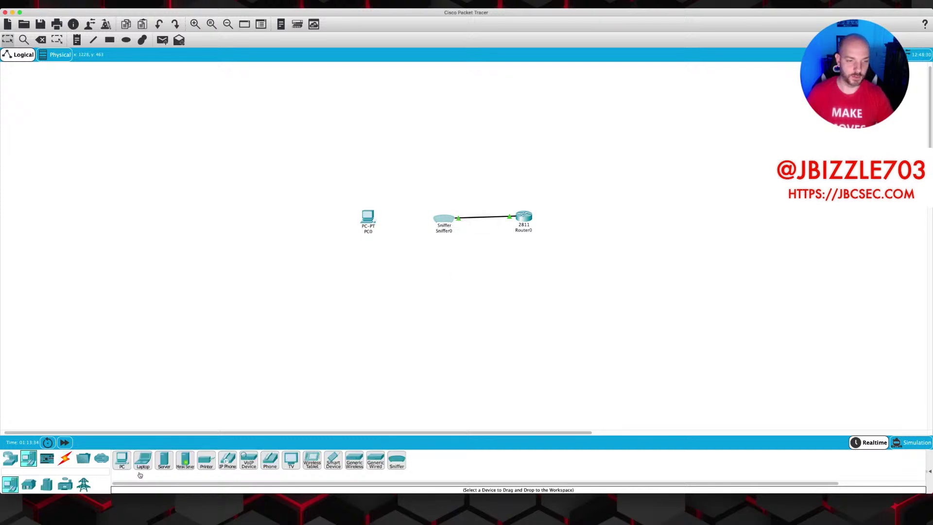
left_click_drag(164, 460, 455, 144)
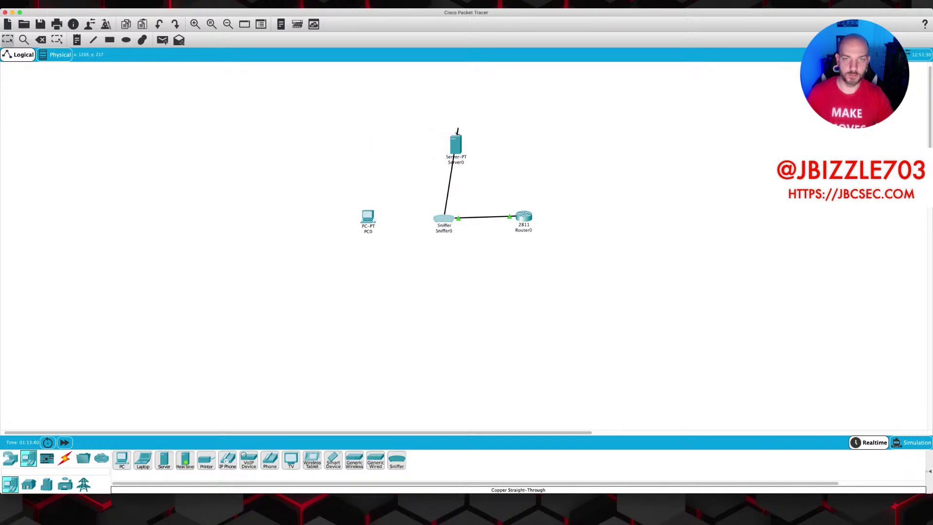
left_click(455, 148)
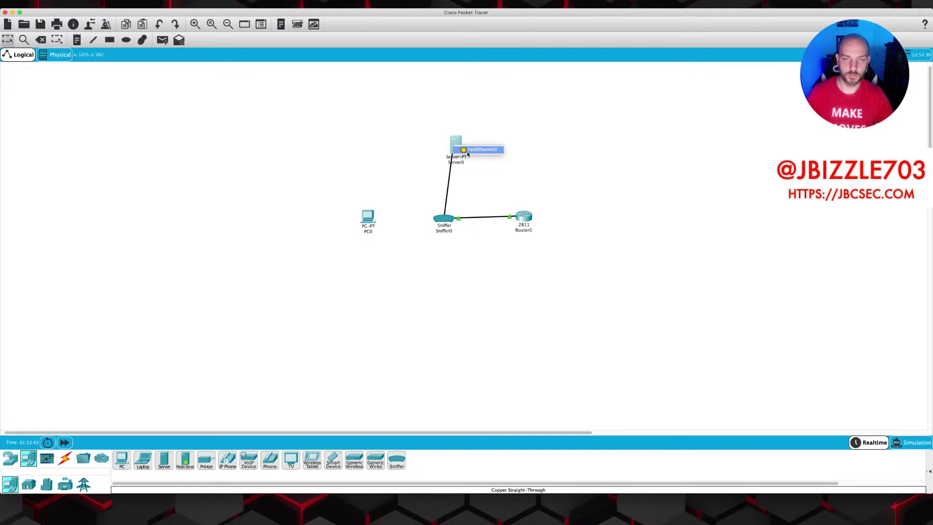
key("Escape")
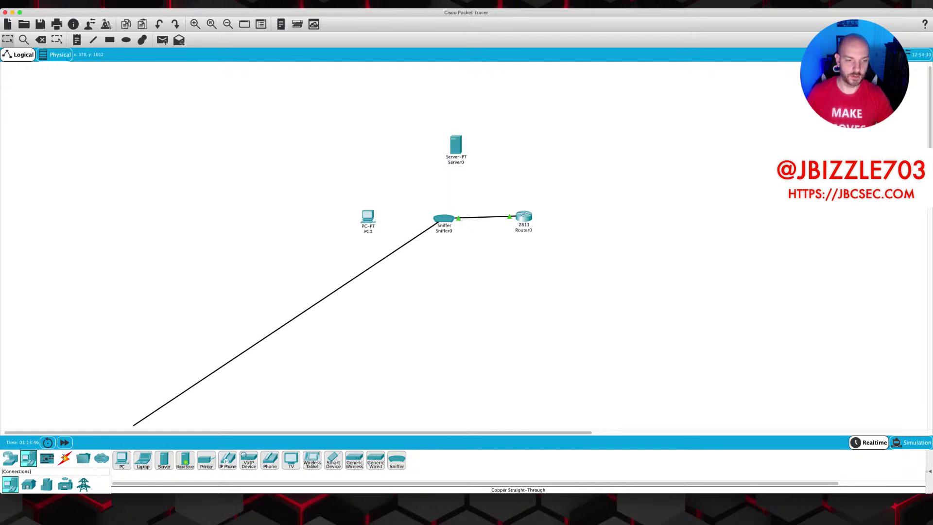
Connect PC0 FastEthernet0 to Server0 FastEthernet0 with a copper straight-through cable.
left_click(65, 458)
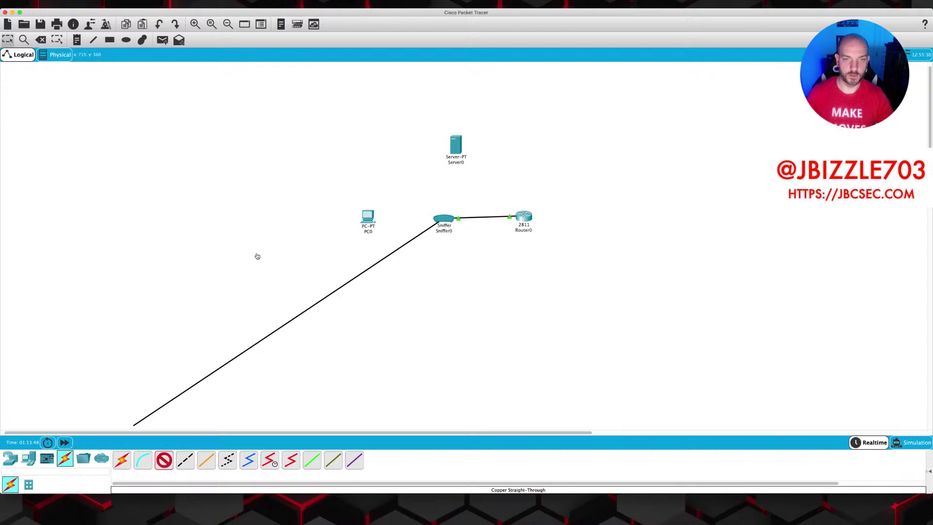
left_click(368, 219)
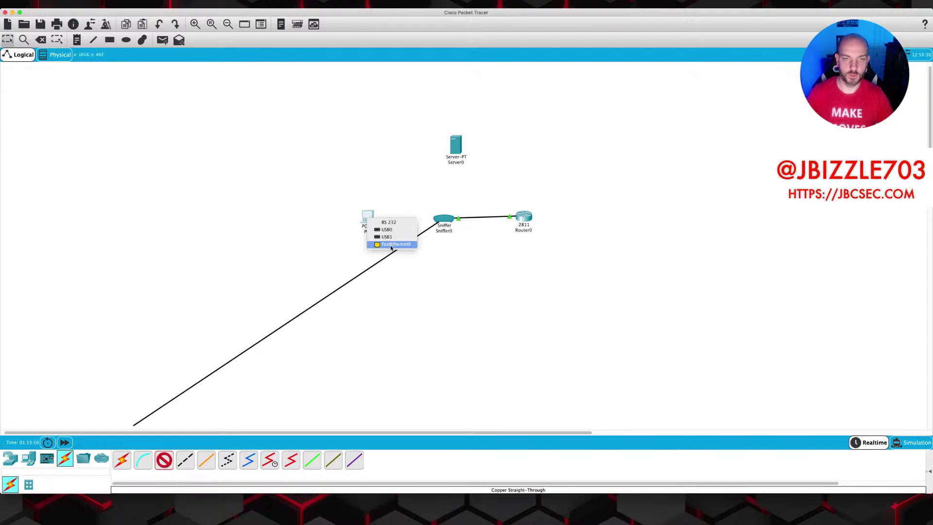
left_click(391, 244)
left_click(457, 150)
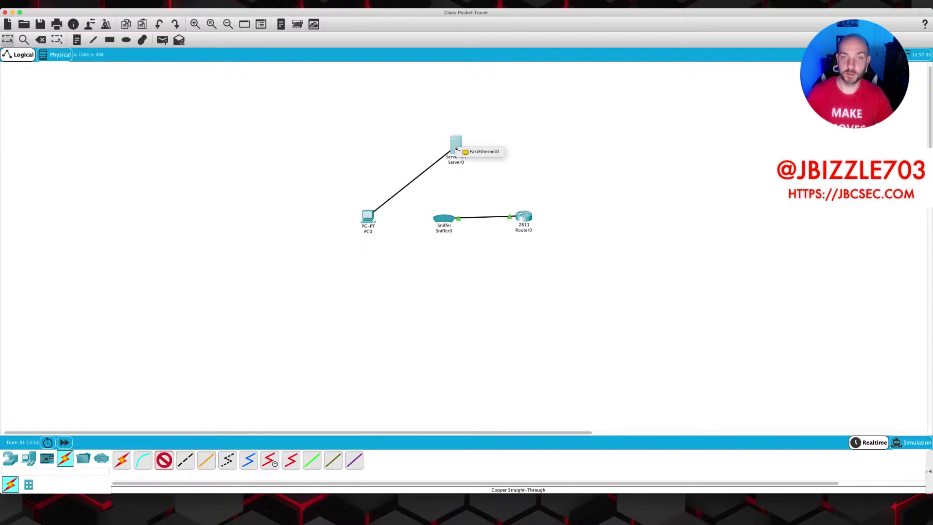
left_click(484, 152)
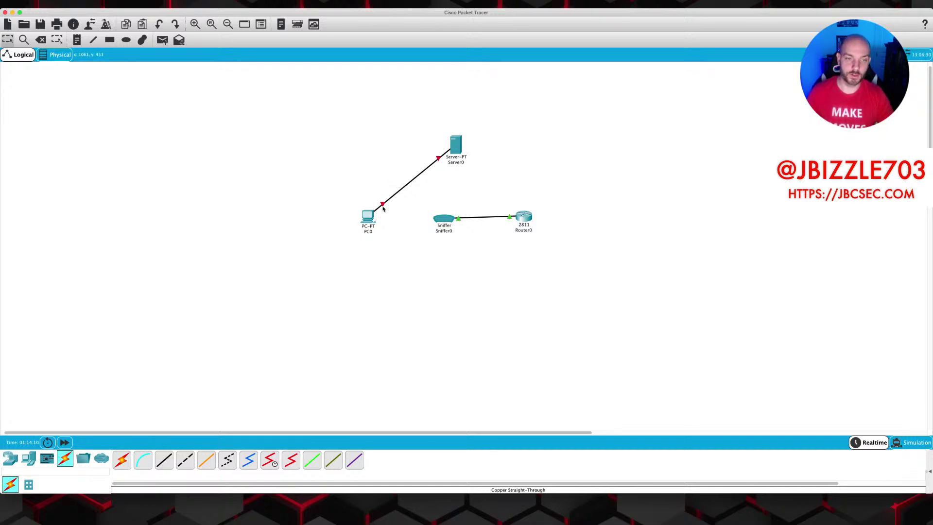
Try cross-over and straight-through cables on PC0, dismissing the USB1 cannot-connect warning.
left_click(185, 460)
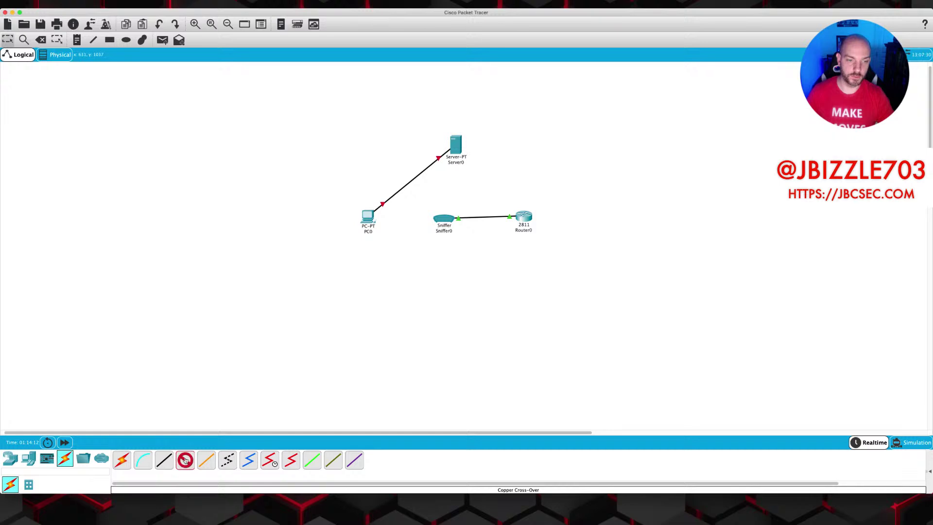
left_click(368, 216)
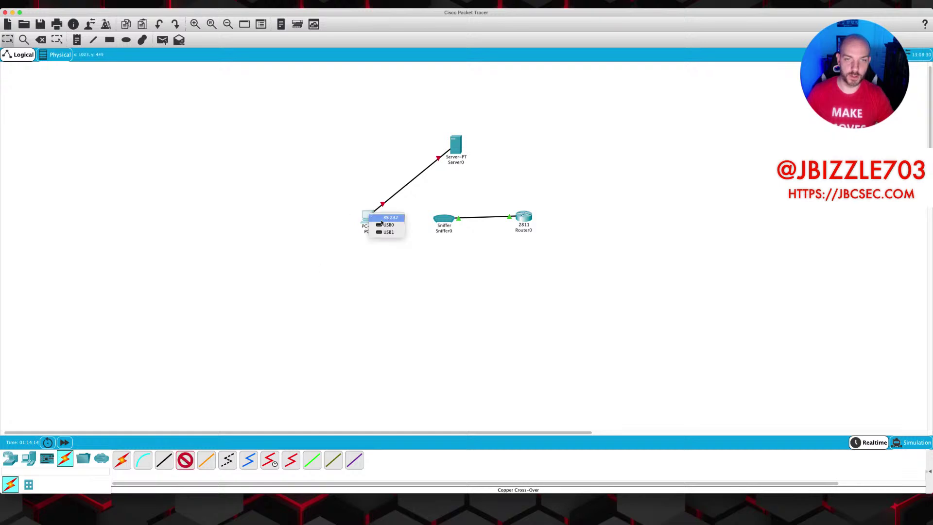
left_click(371, 212)
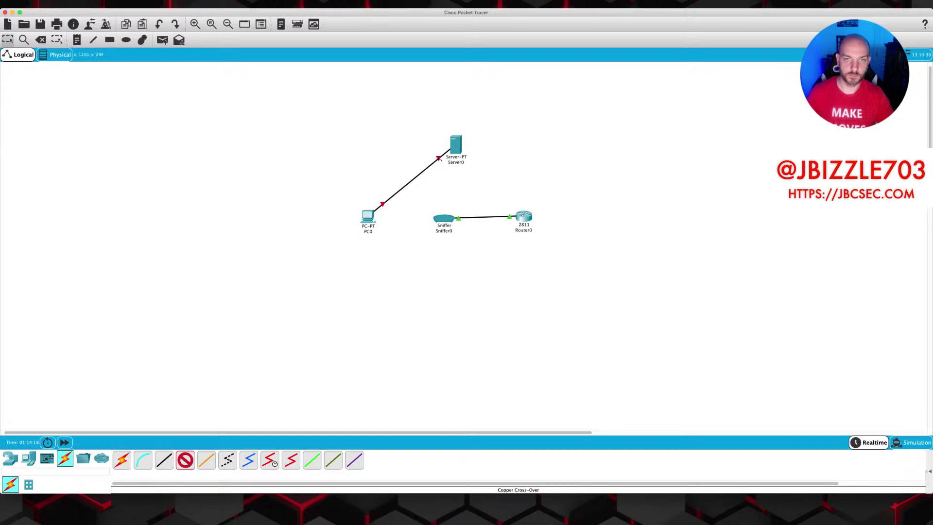
left_click(163, 460)
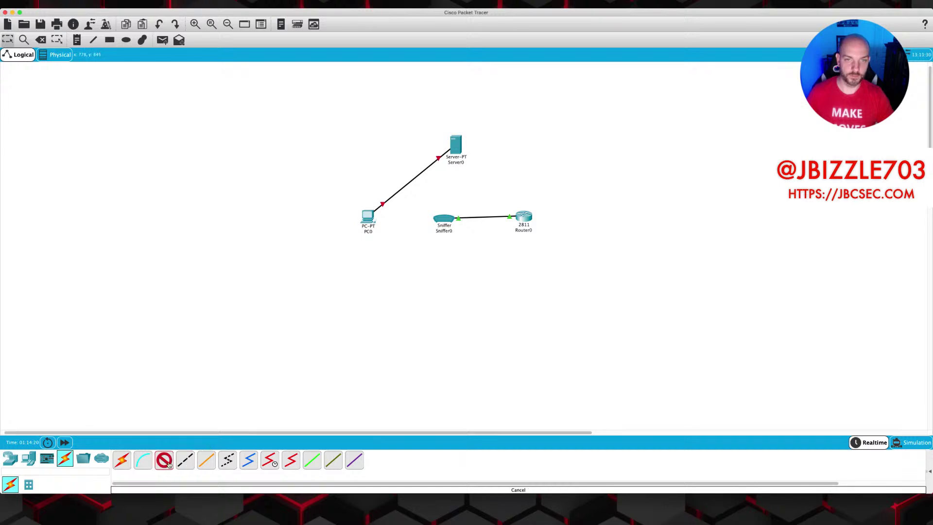
left_click(368, 216)
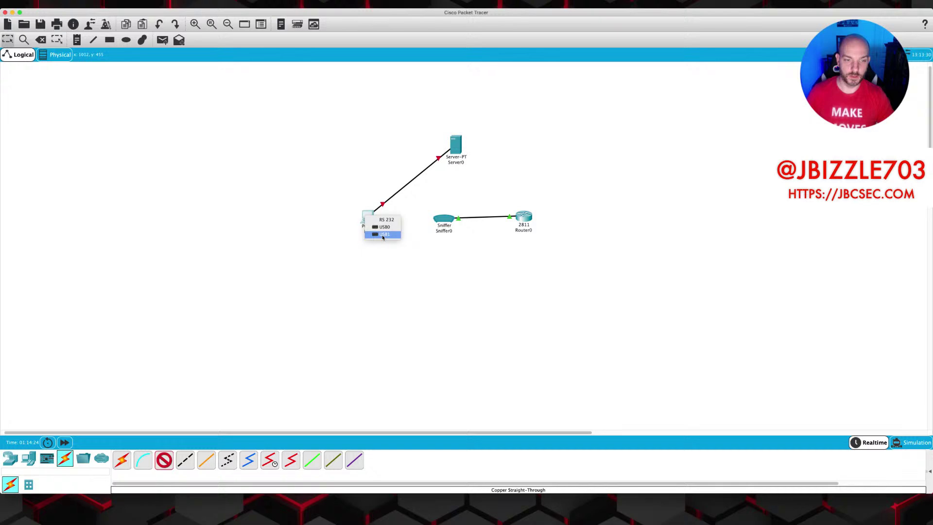
left_click(383, 236)
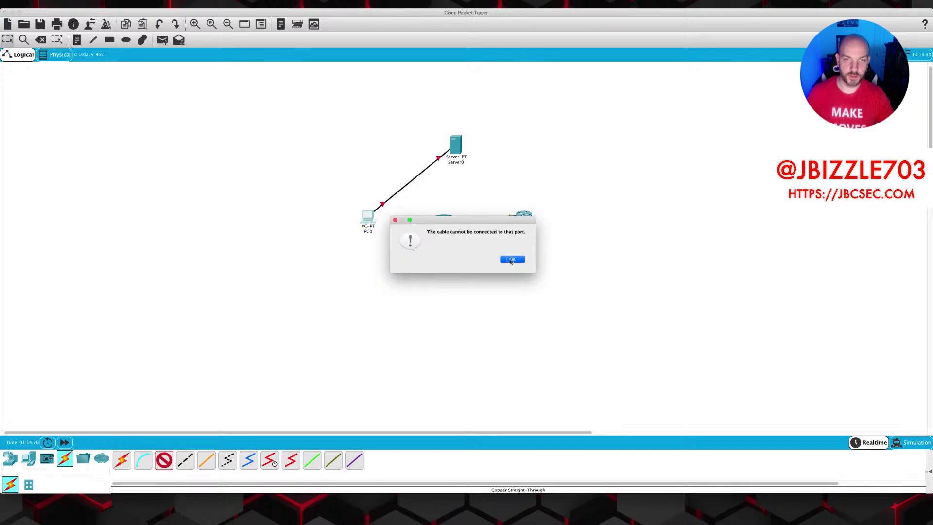
left_click(512, 260)
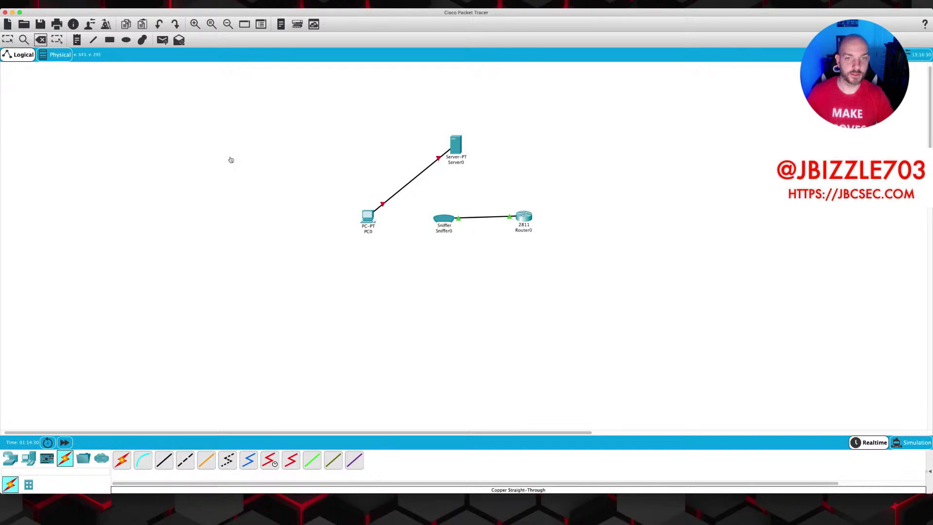
Delete the PC0–Server0 cable and rejoin their FastEthernet0 ports with copper cross-over.
left_click(382, 203)
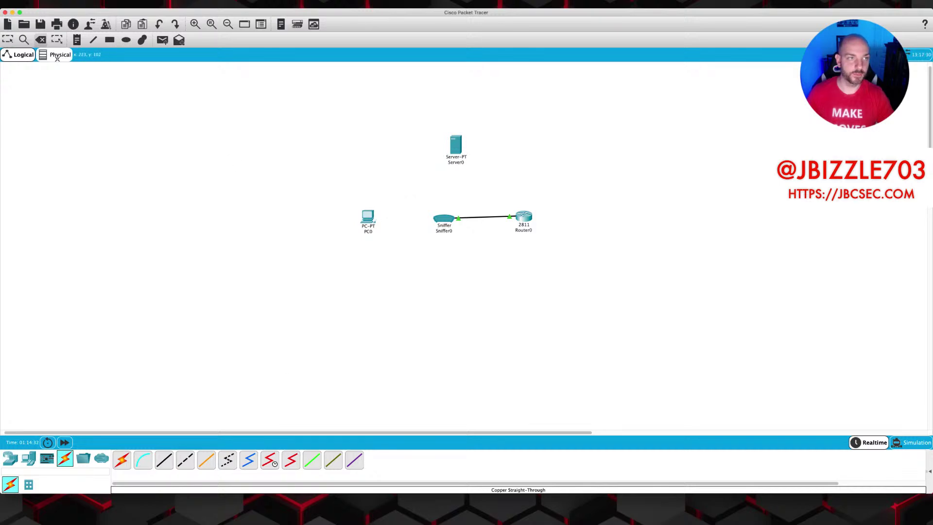
left_click(8, 40)
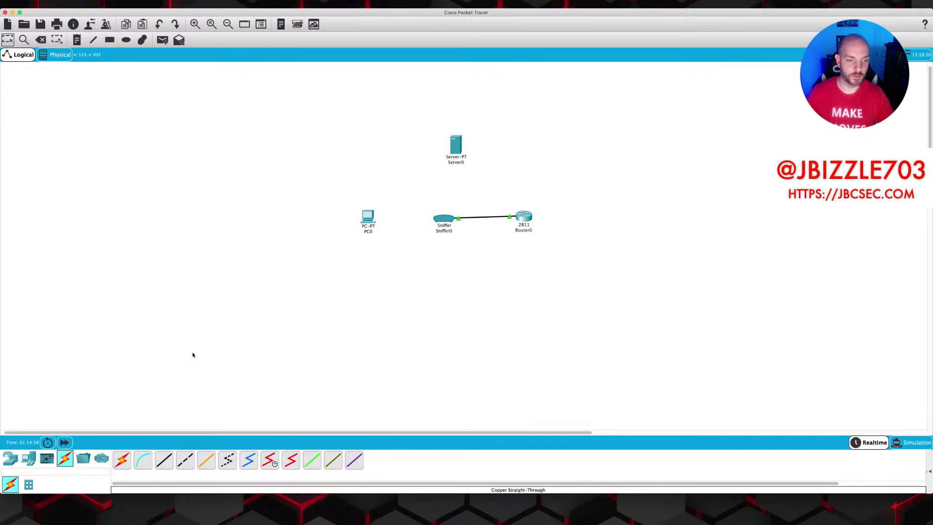
left_click(186, 462)
left_click(368, 218)
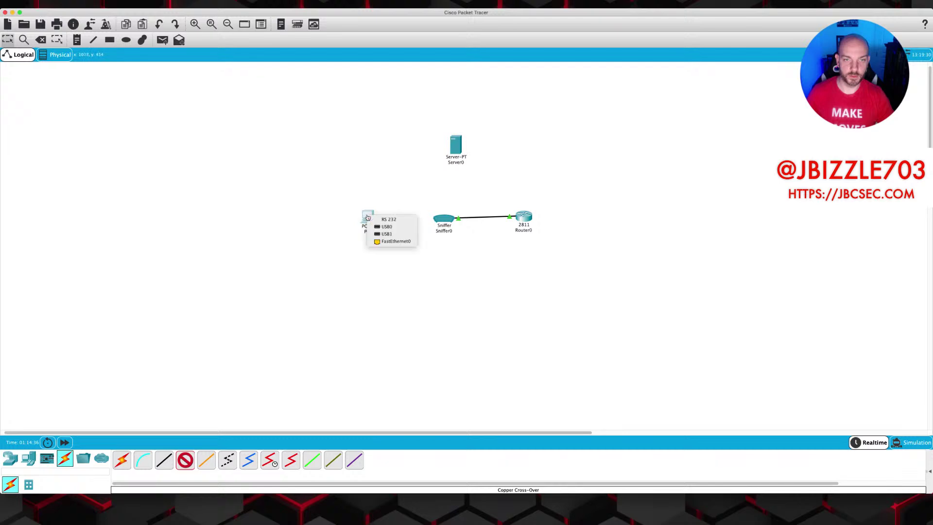
left_click(391, 241)
left_click(459, 146)
left_click(488, 150)
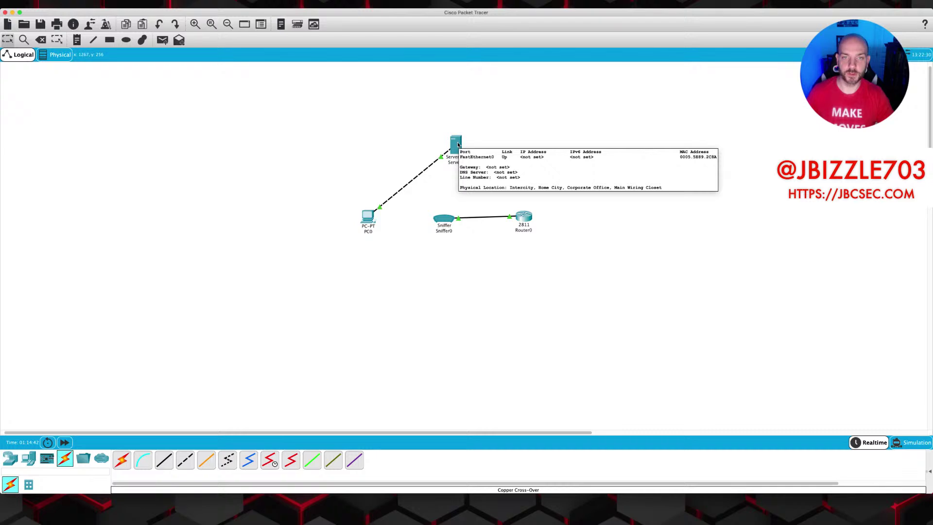
In Server0's Desktop IP Configuration, enter 192.168.1.2 with subnet mask 255.255.255.0.
left_click(458, 145)
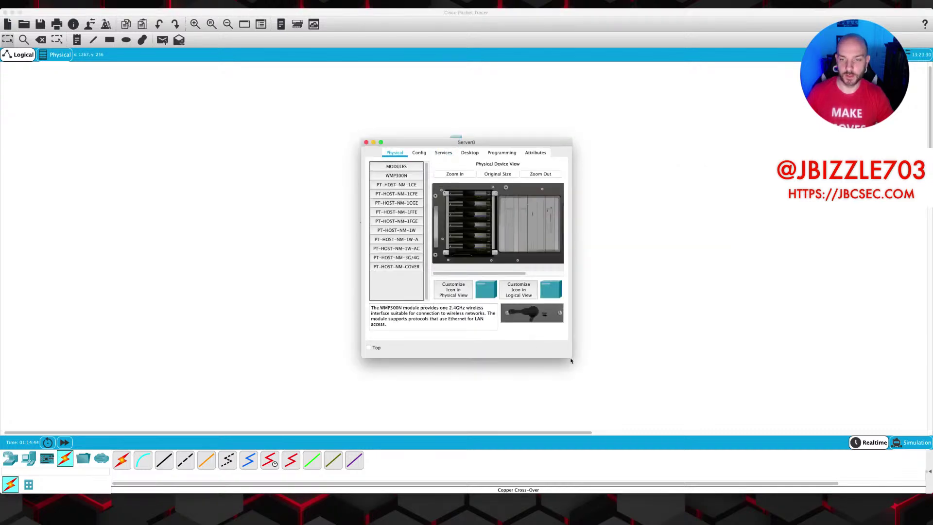
double_click(407, 144)
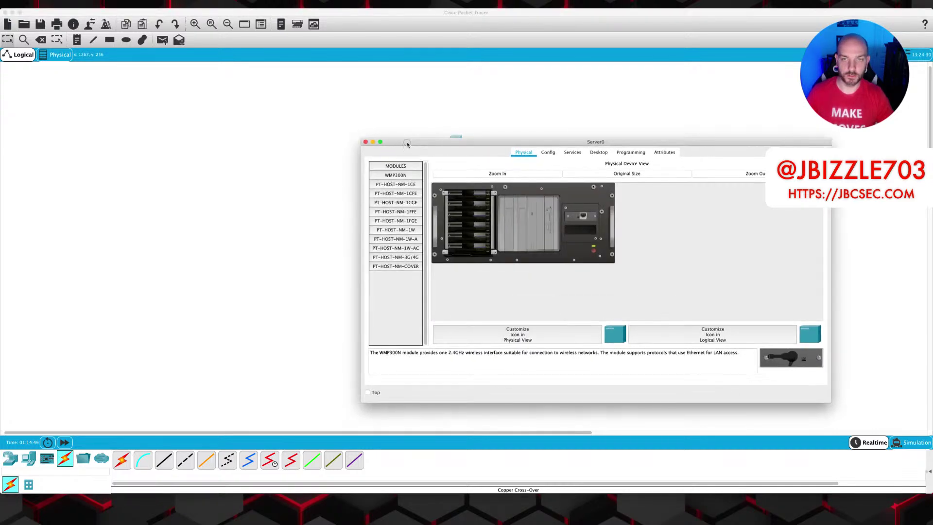
left_click(483, 135)
left_click(458, 135)
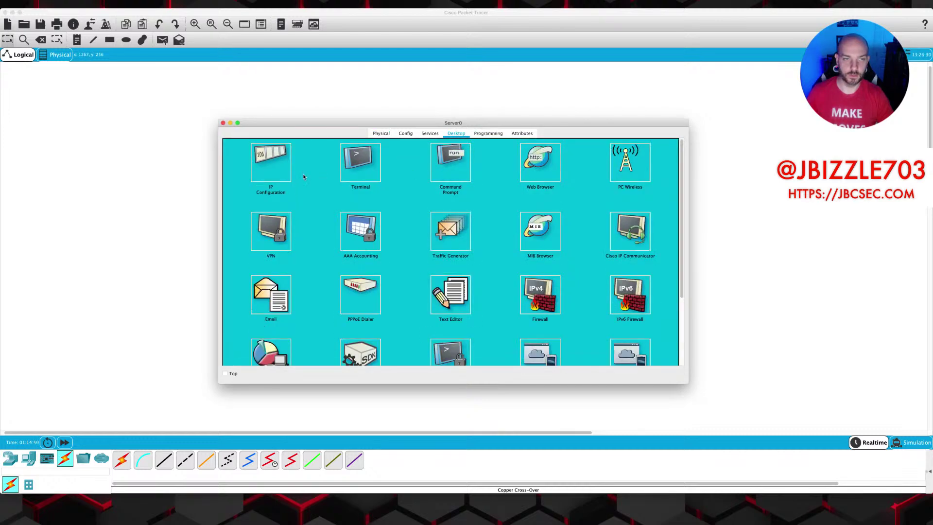
left_click(277, 165)
left_click(423, 182)
type("192.168.1.2")
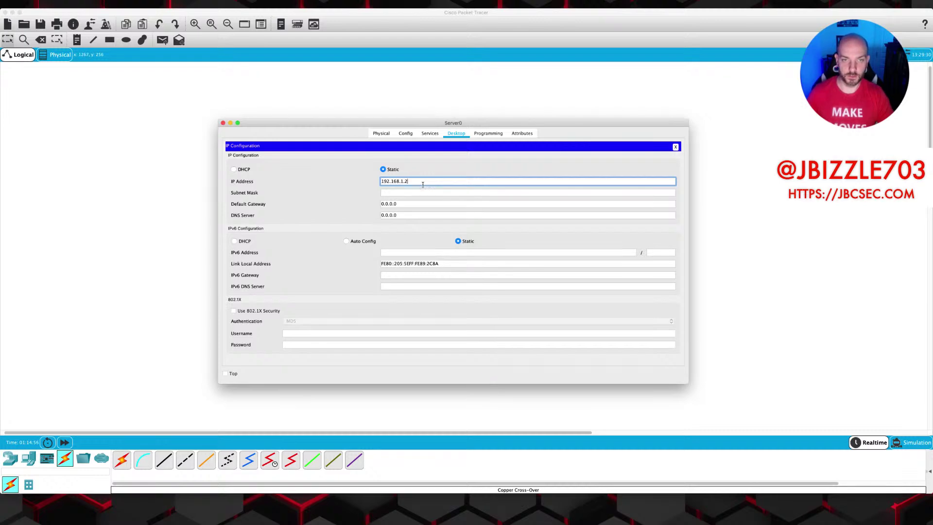
left_click(421, 192)
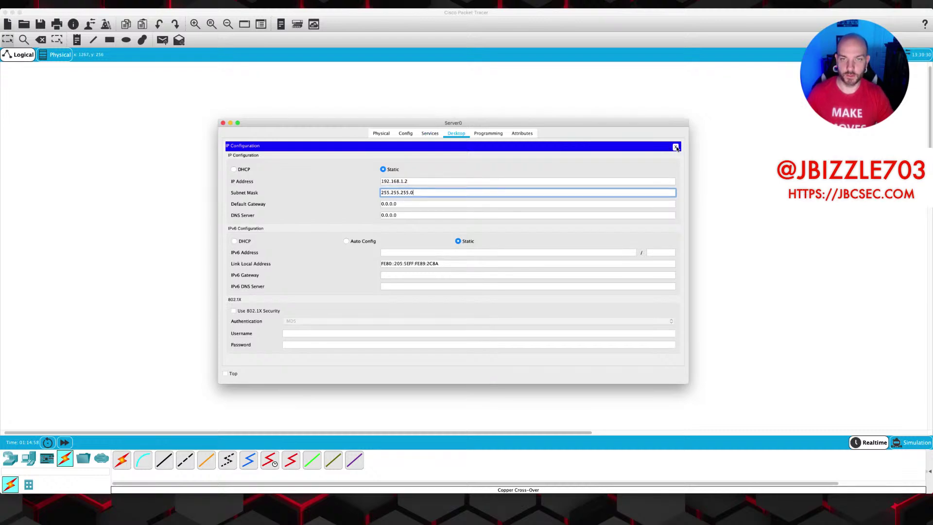
left_click(676, 147)
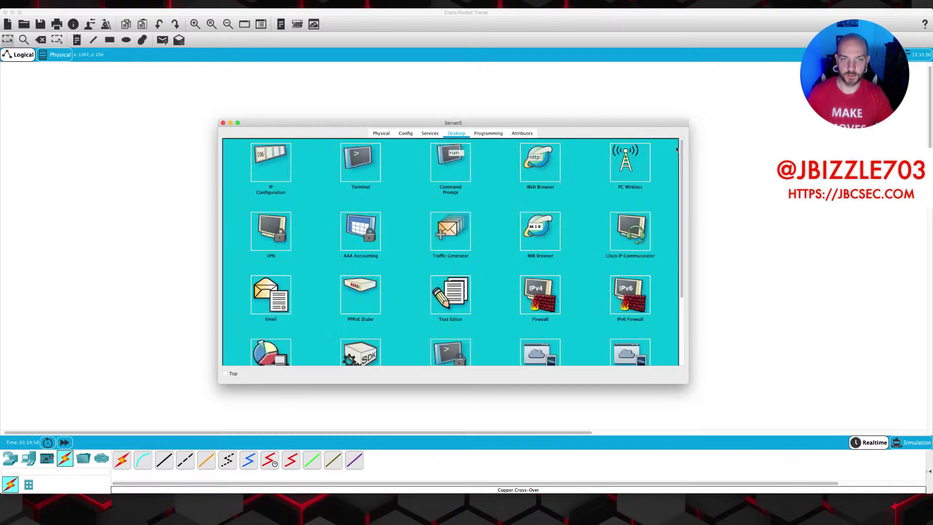
Ping 192.168.1.1 from Server0's Command Prompt, then stop it with Ctrl+C.
left_click(452, 166)
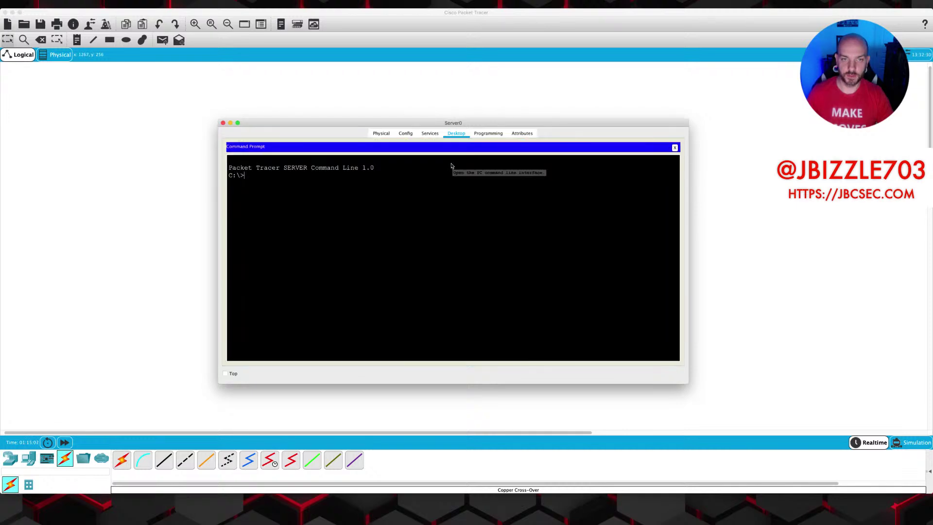
type("ping 192.168.1.1")
key("Return")
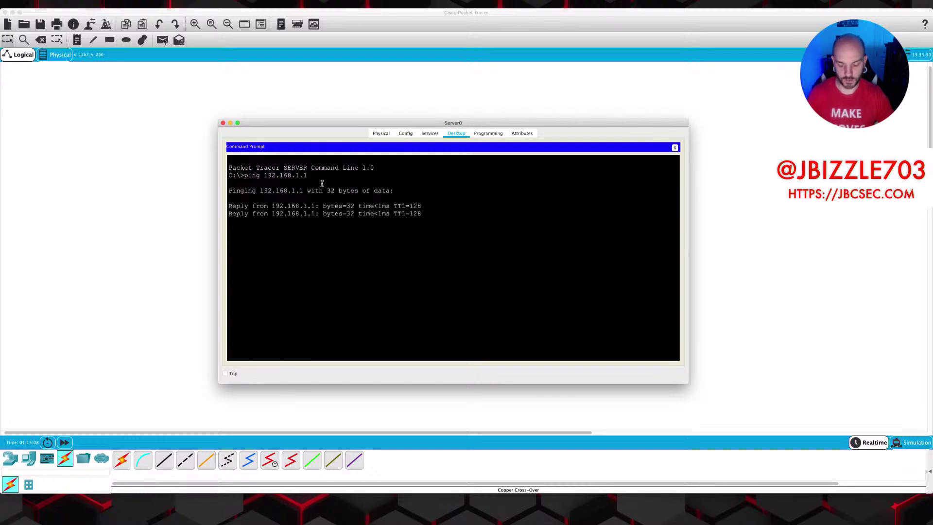
key("ctrl+c")
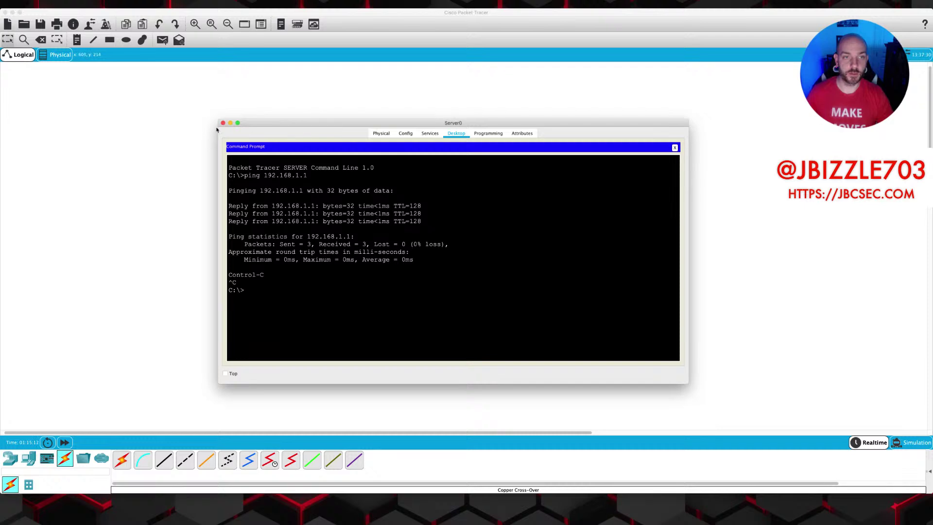
Review Server0's HTTP and EMAIL service settings, then close the window.
left_click(428, 135)
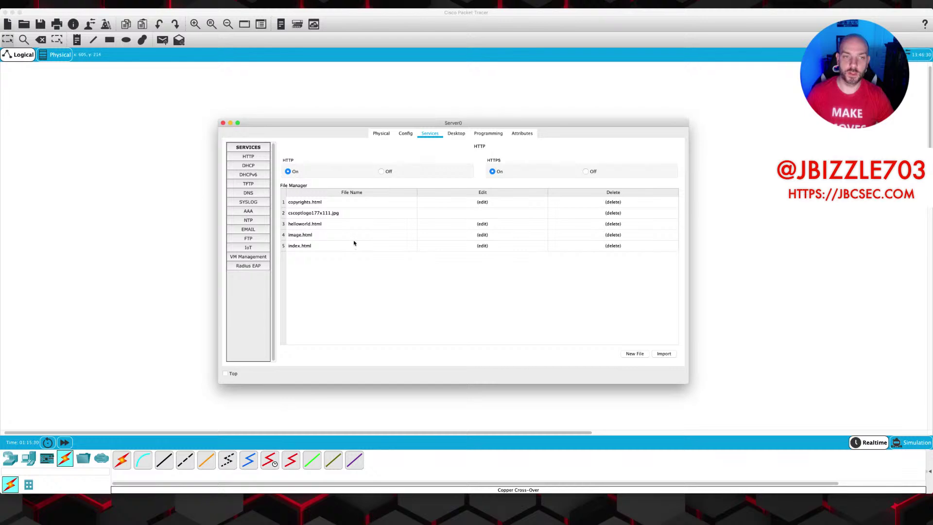
left_click(244, 231)
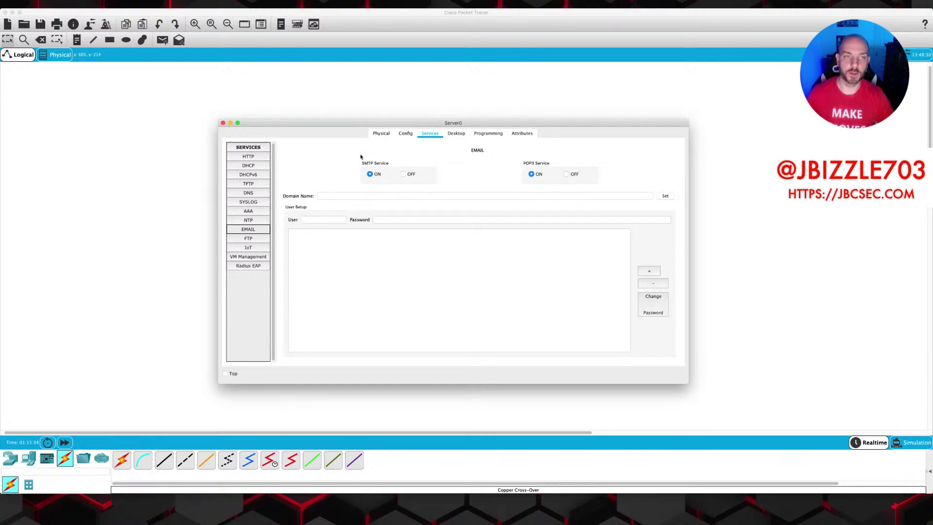
left_click(223, 124)
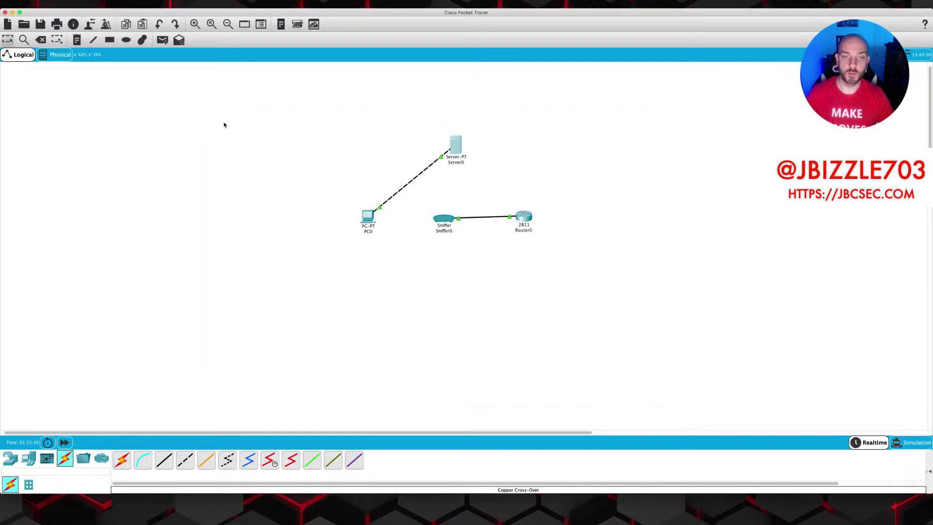
Run telnet 192.168.1.2 80 from PC0's Command Prompt.
left_click(368, 219)
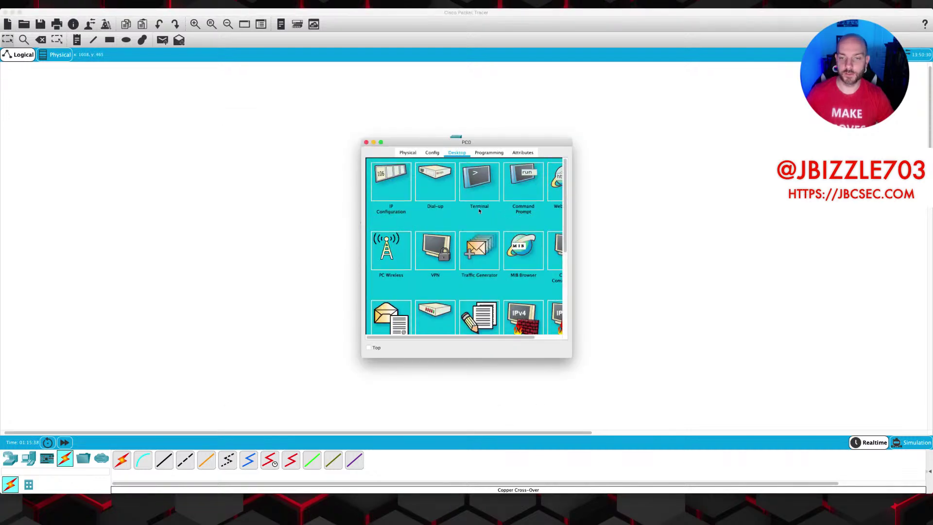
left_click_drag(569, 356, 796, 402)
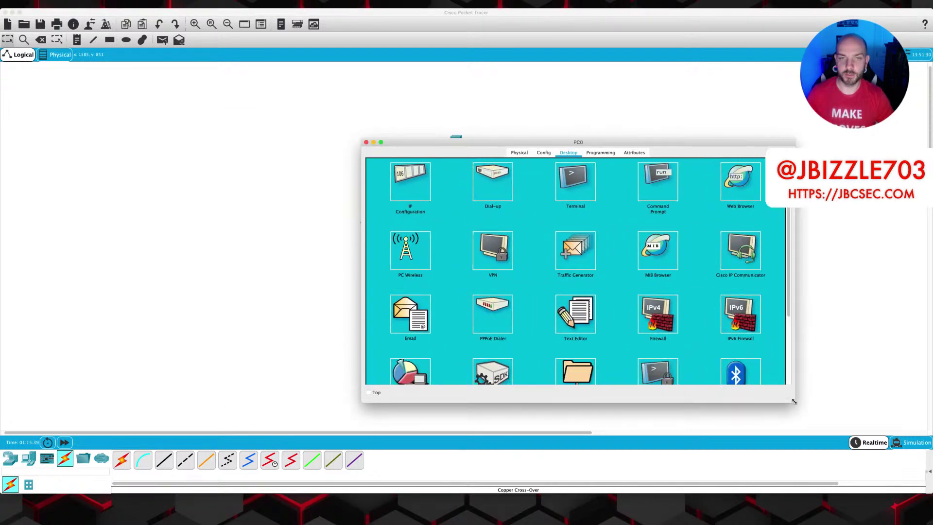
left_click_drag(431, 150, 277, 145)
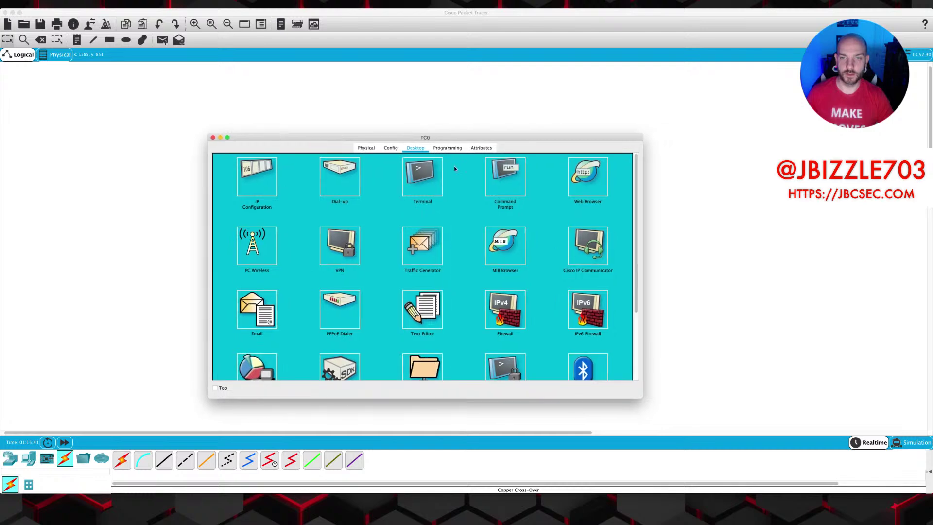
left_click(506, 175)
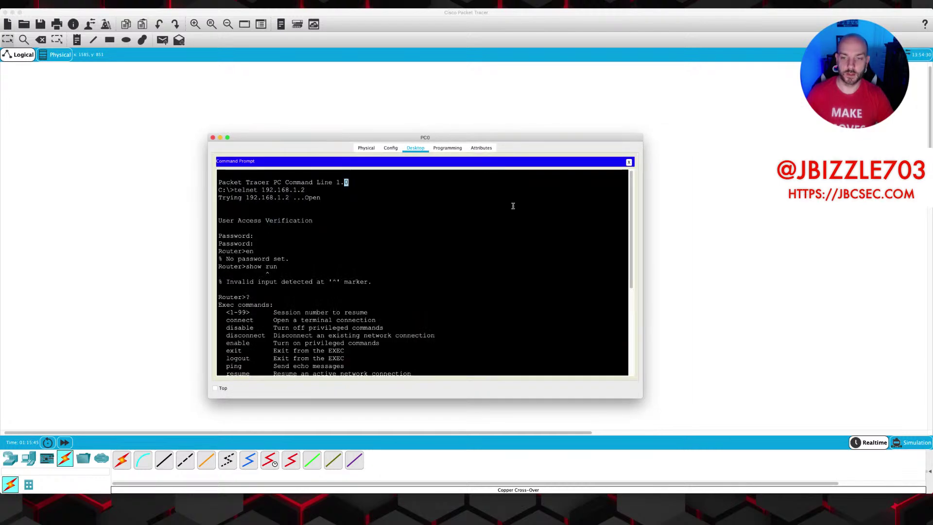
scroll(559, 354, "down", 10)
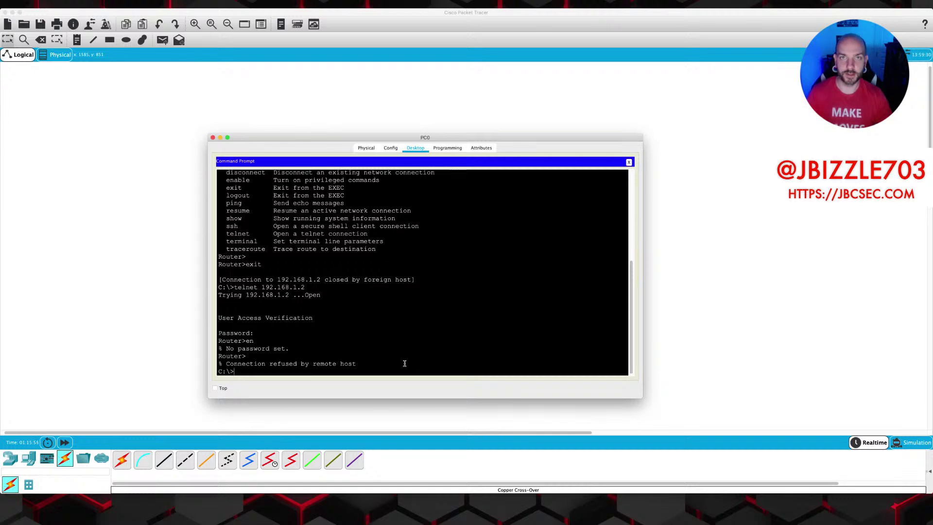
type("telnet 192.168.1.2")
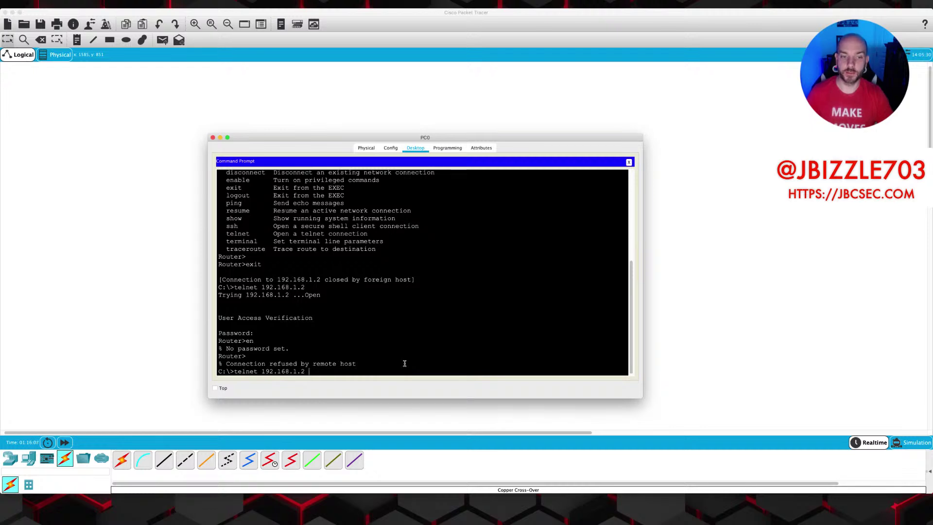
type("8")
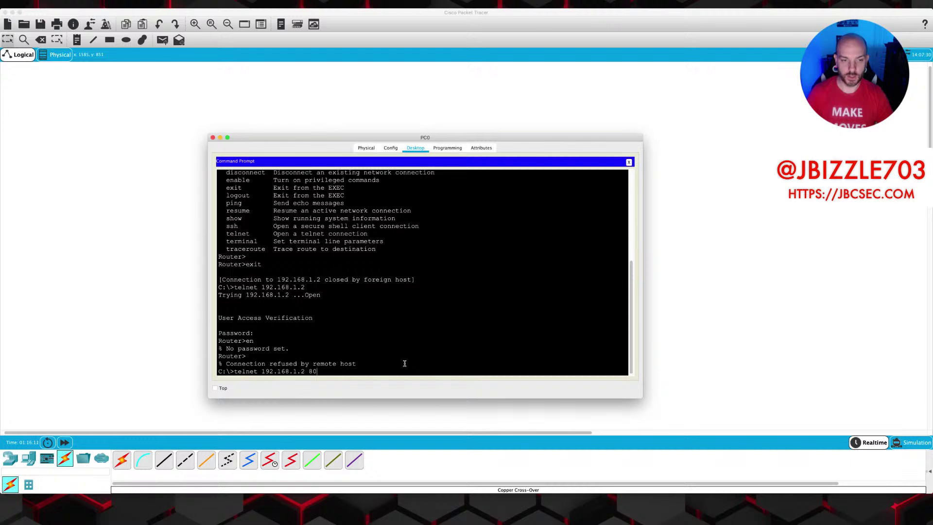
type("0")
key("Return")
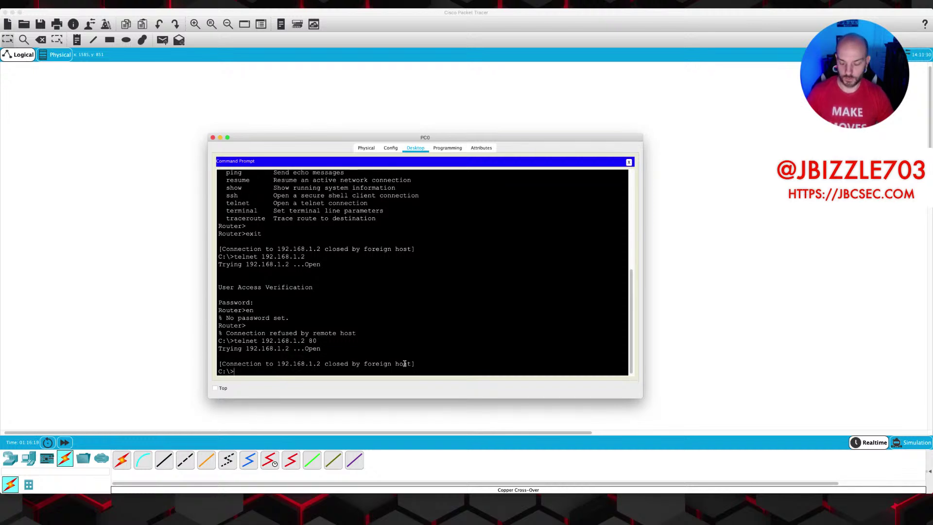
Repeat the telnet test against ports 443 and 25.
key("Up")
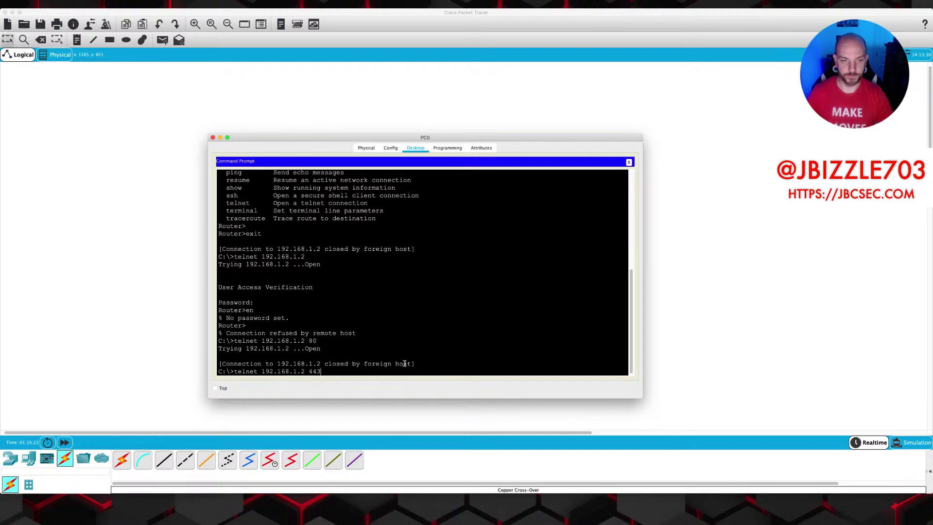
key("Return")
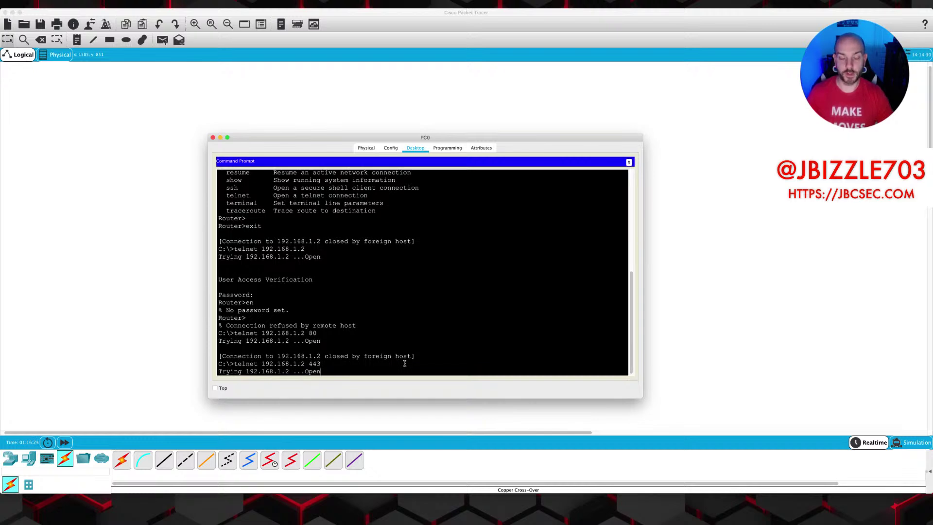
key("Return")
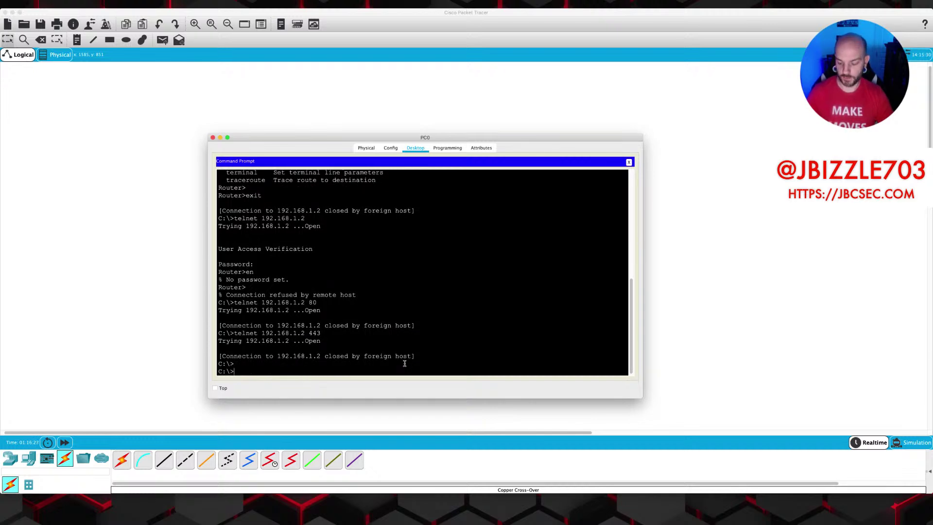
key("Up")
type("25")
key("Return")
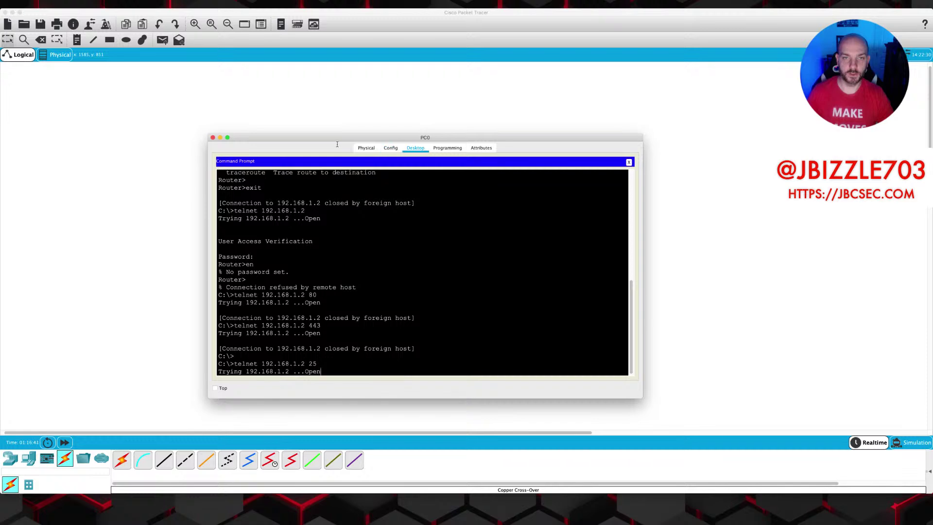
Switch Server0's HTTP service Off and close its configuration.
key("super+w")
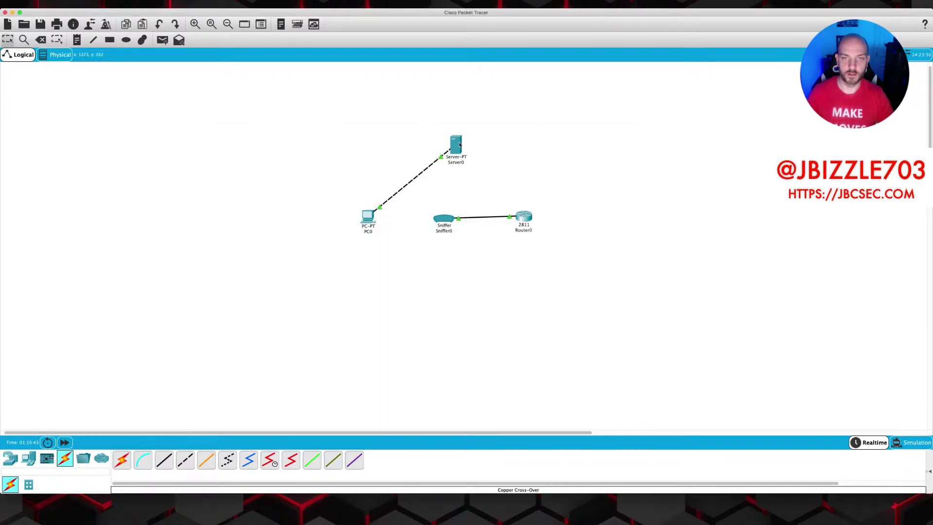
left_click(457, 144)
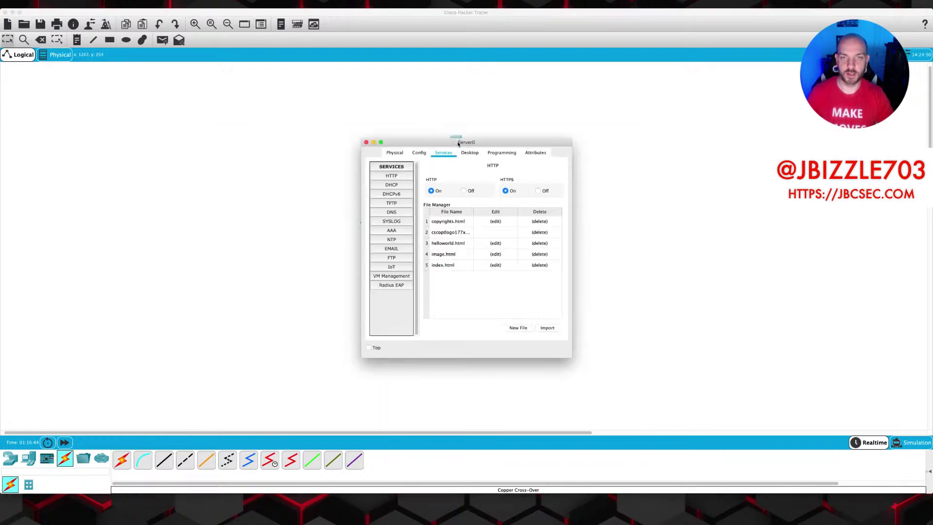
left_click(465, 191)
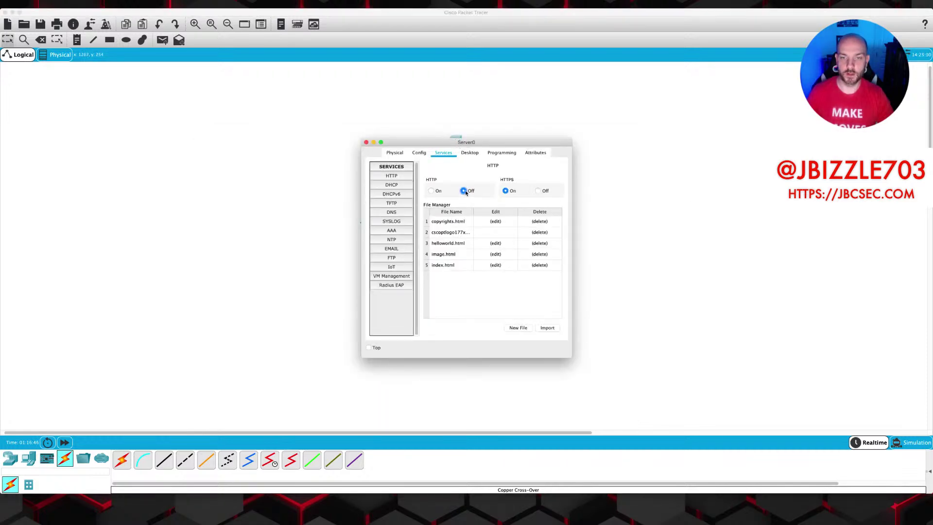
left_click(366, 142)
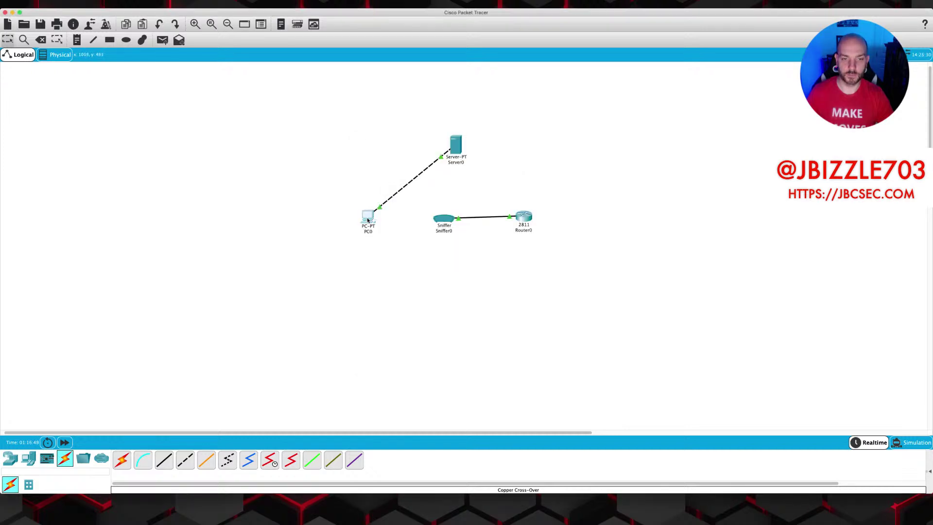
left_click(366, 215)
left_click(415, 340)
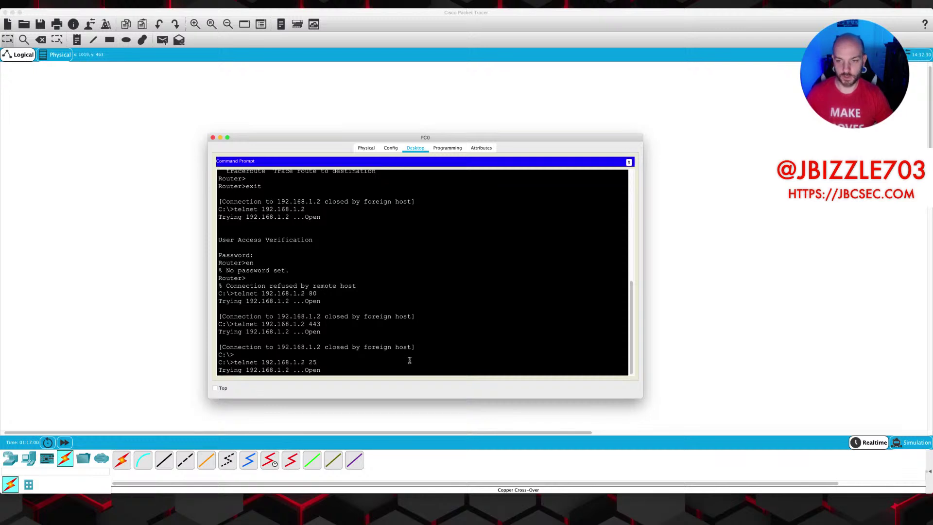
left_click(629, 162)
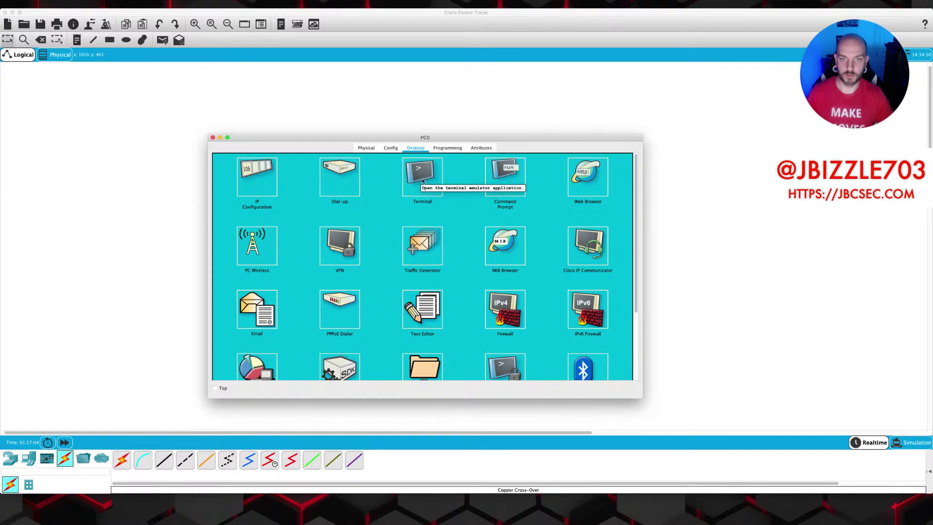
left_click(494, 178)
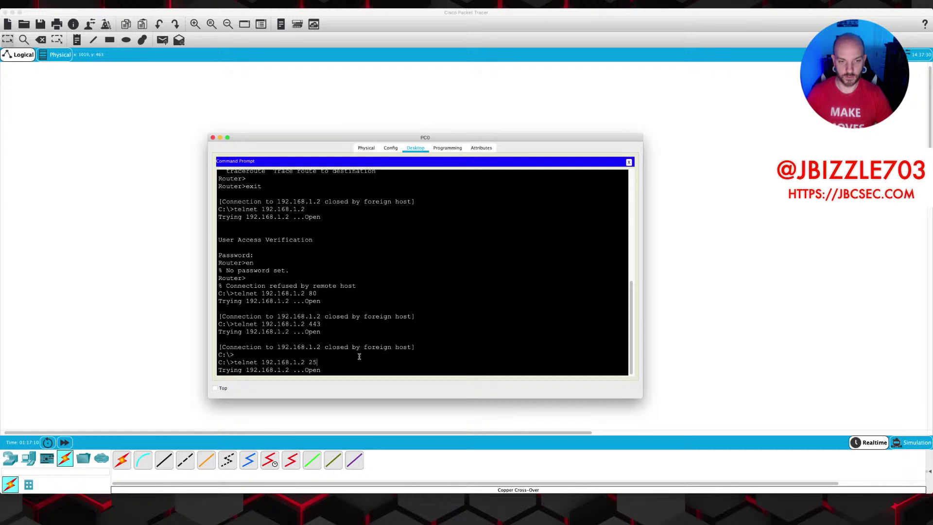
left_click(629, 162)
double_click(428, 183)
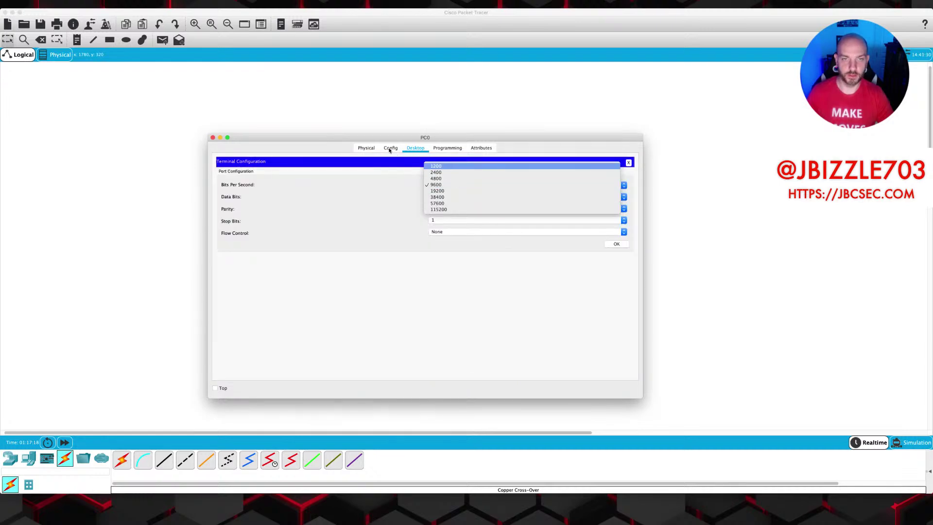
left_click(632, 152)
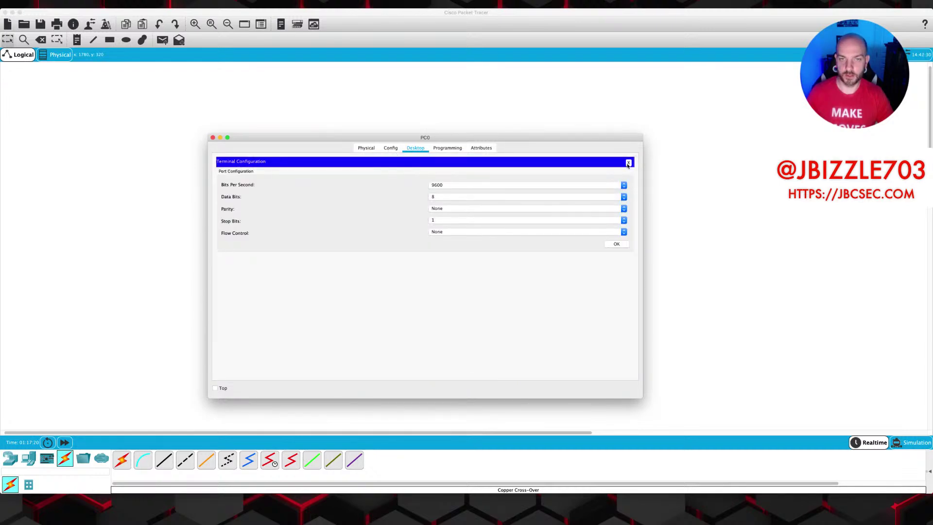
left_click(629, 163)
left_click(492, 192)
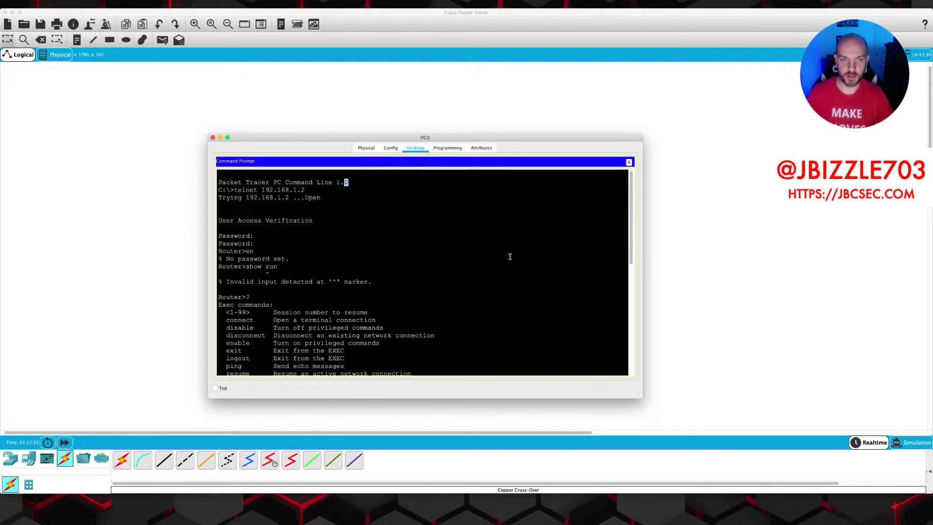
scroll(513, 280, "down", 10)
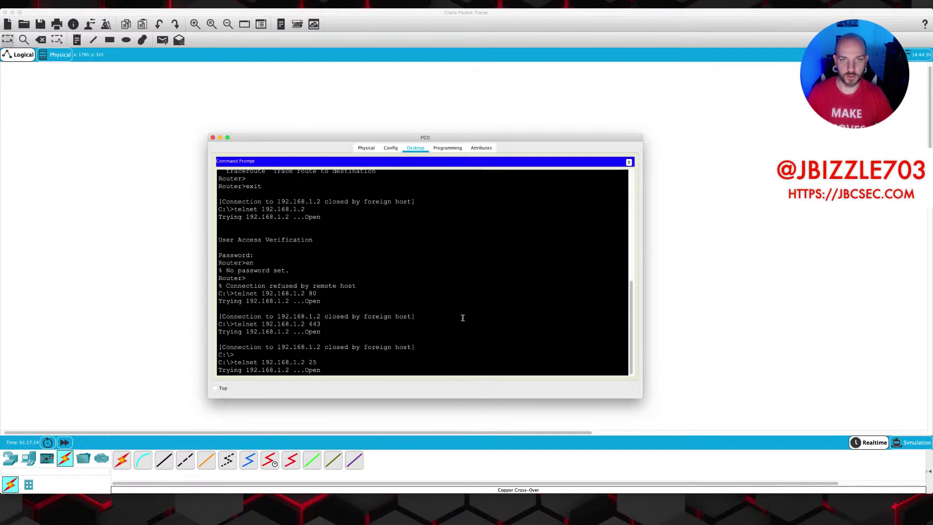
Set Server0's EMAIL SMTP service to Off and close its configuration.
left_click(220, 137)
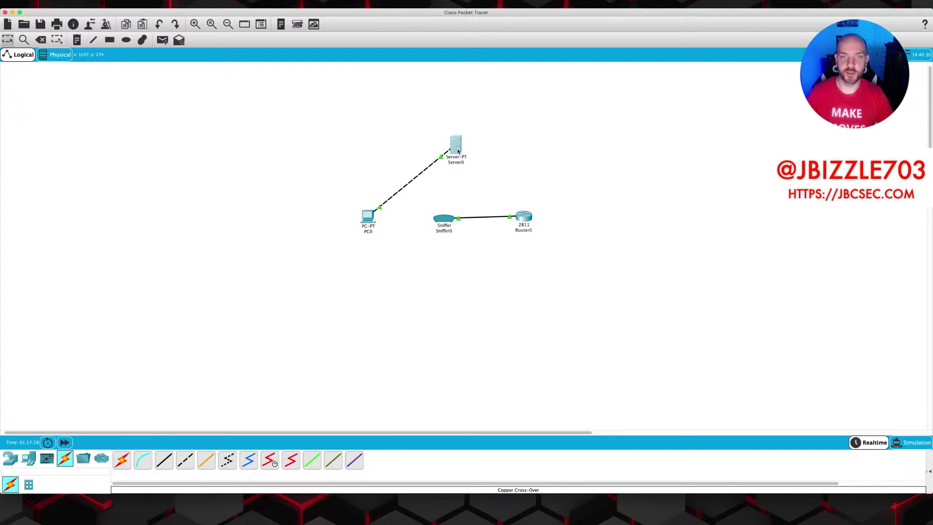
left_click(456, 146)
left_click(396, 249)
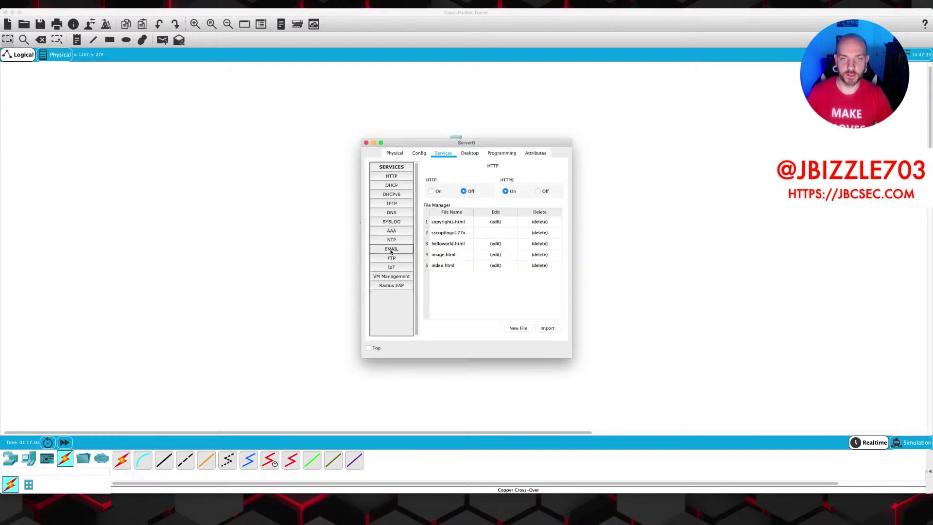
left_click(476, 195)
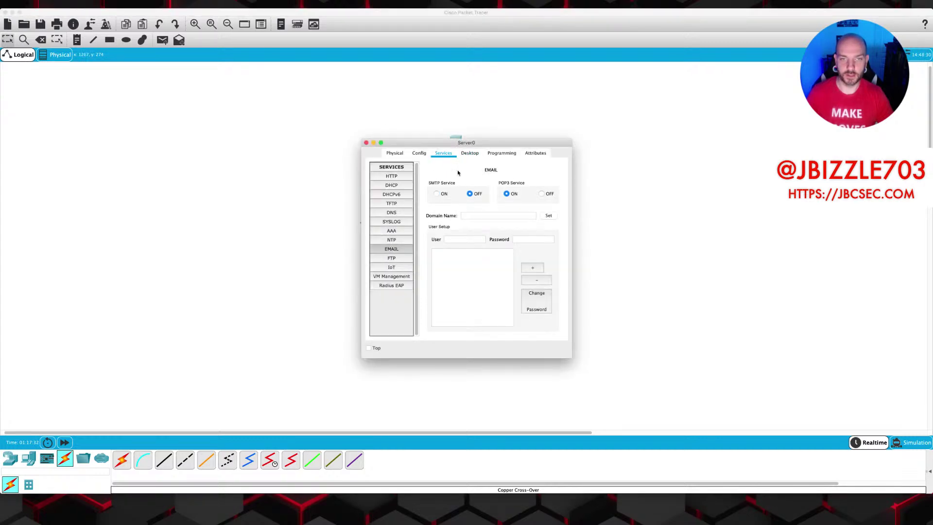
left_click(367, 143)
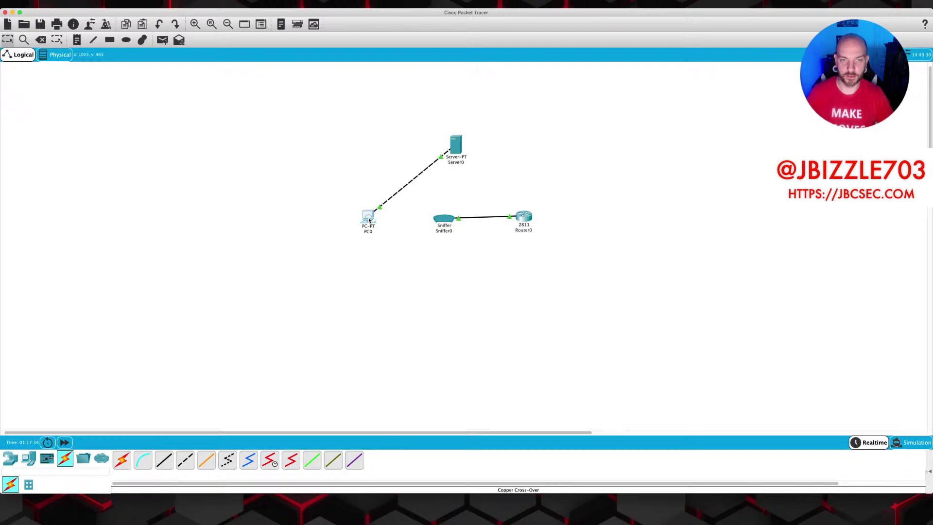
left_click(368, 217)
Rerun telnet 192.168.1.2 80 from PC0 and watch it time out unanswered.
scroll(470, 325, "down", 8)
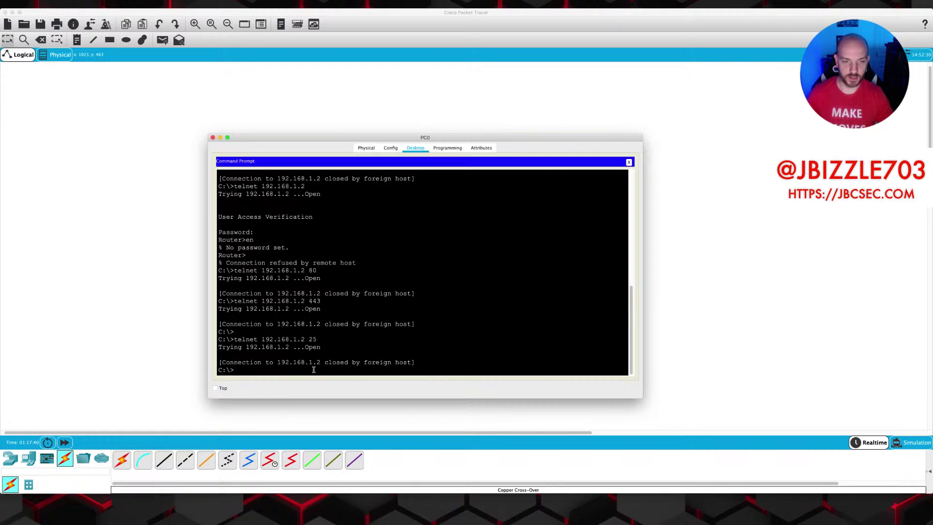
key("Up")
key("BackSpace")
key("BackSpace")
type("8.1.2 8")
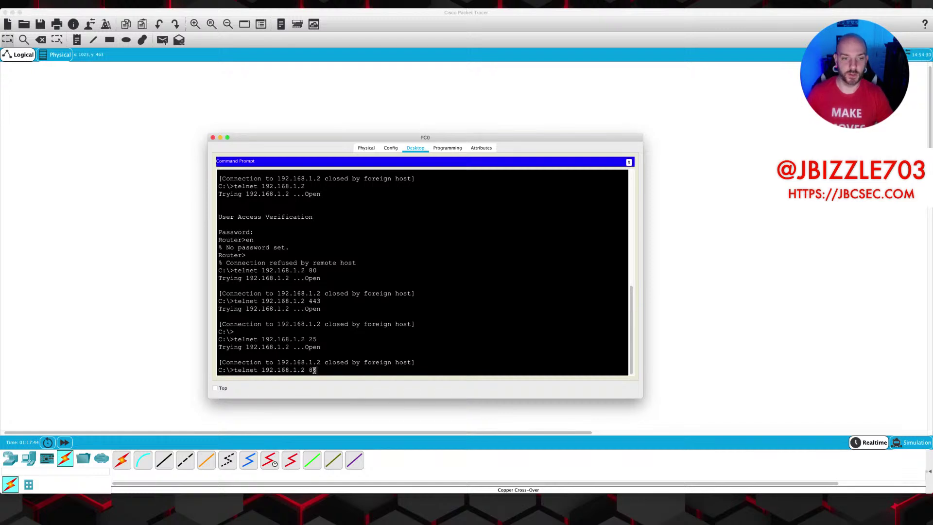
type("0")
key("Return")
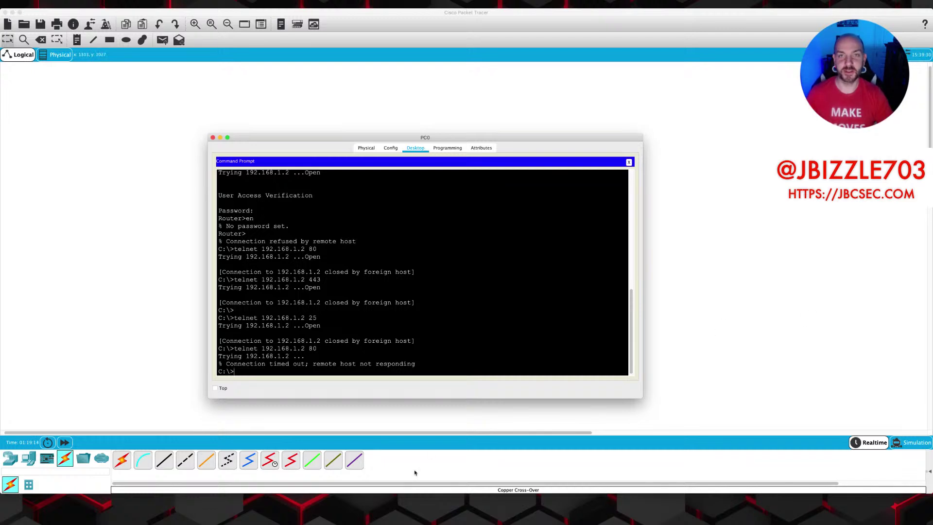
left_click(613, 511)
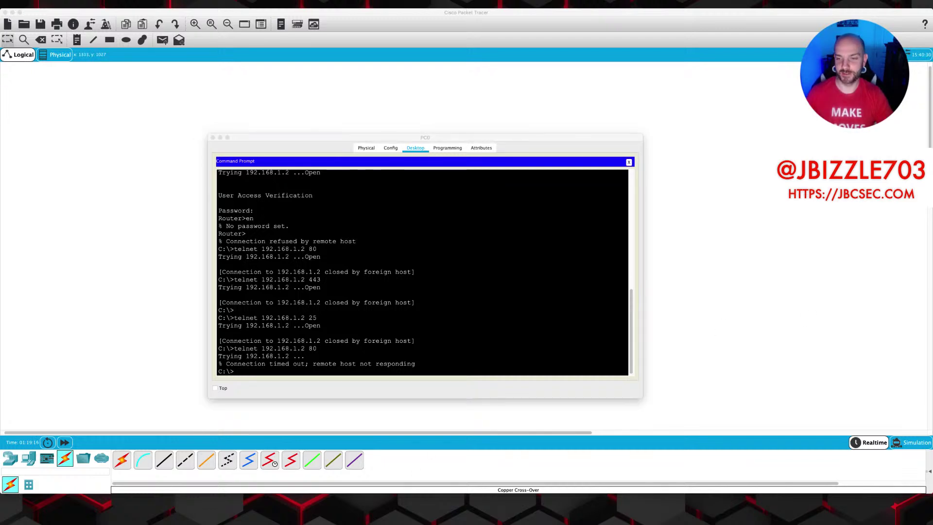